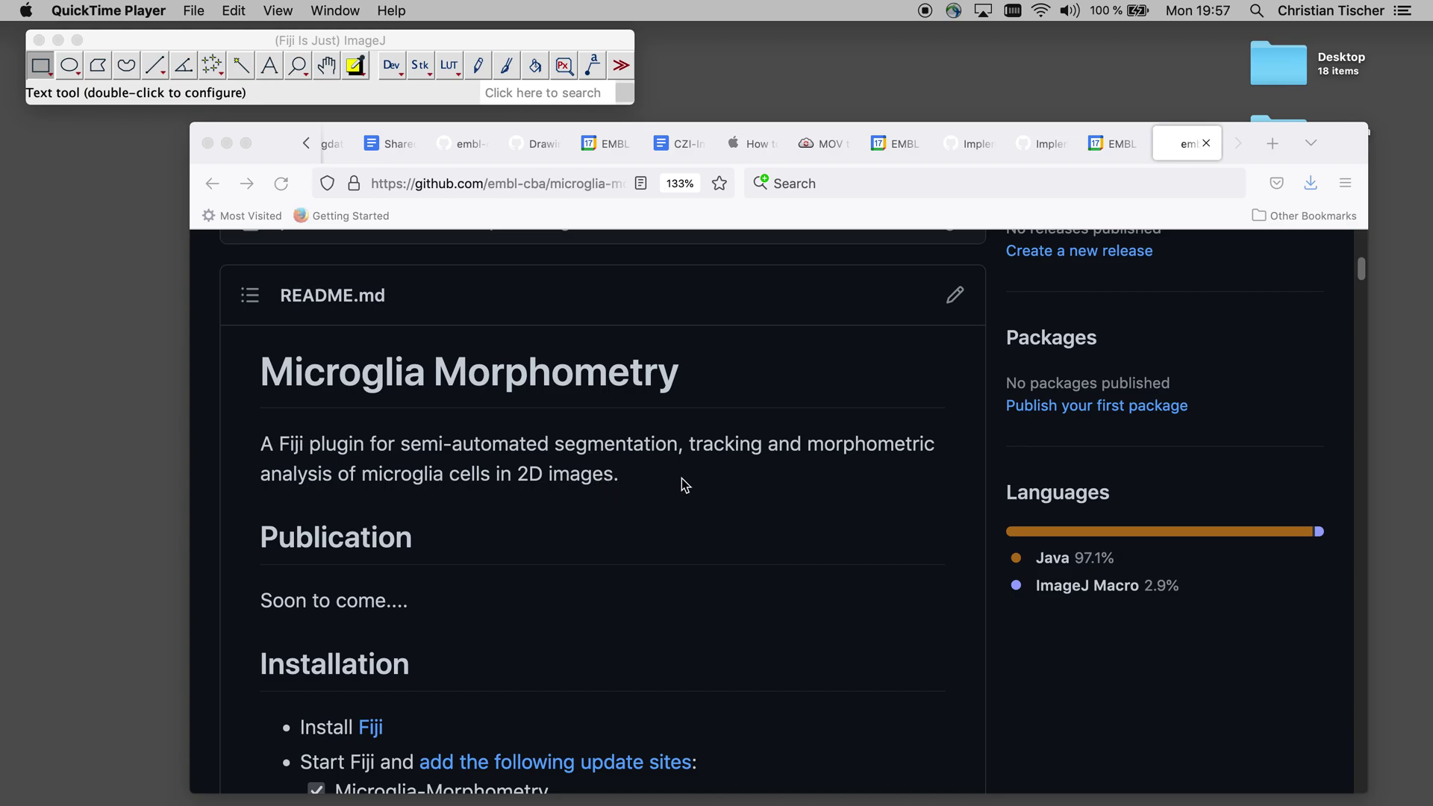
Scroll the Microglia Morphometry README down to the 3-frame time-lapse sample data links.
scroll(660, 659, "down", 5)
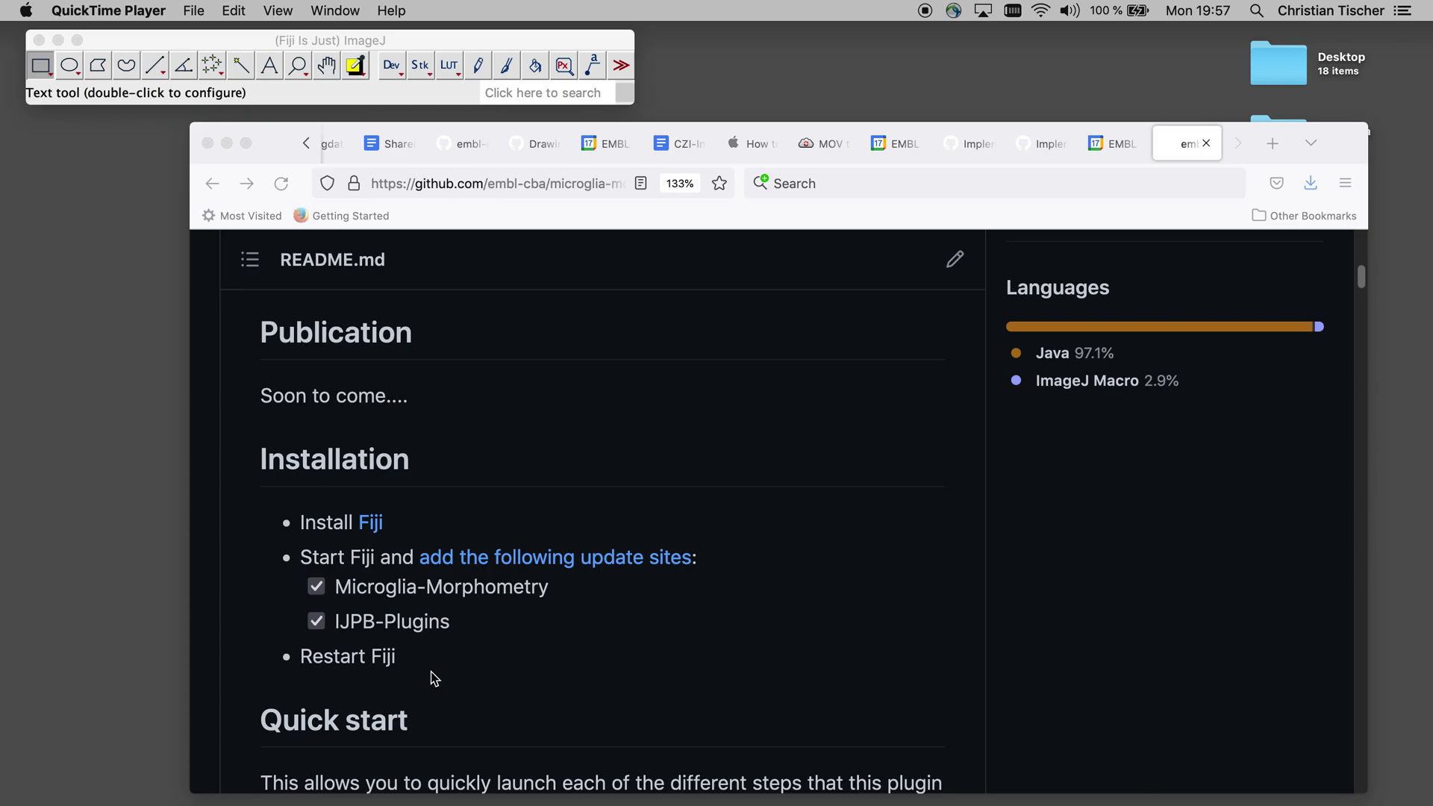
scroll(433, 677, "down", 12)
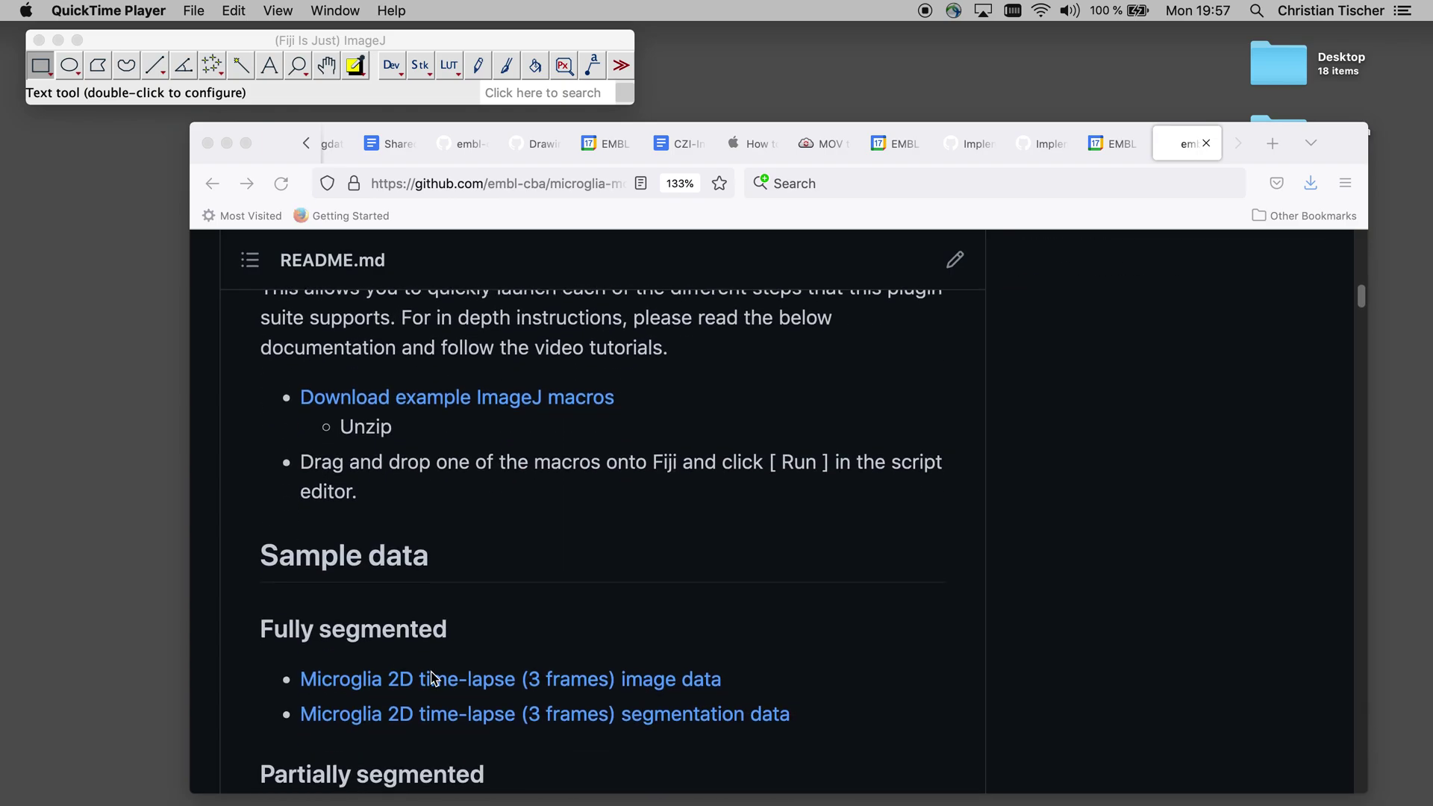
scroll(432, 677, "down", 2)
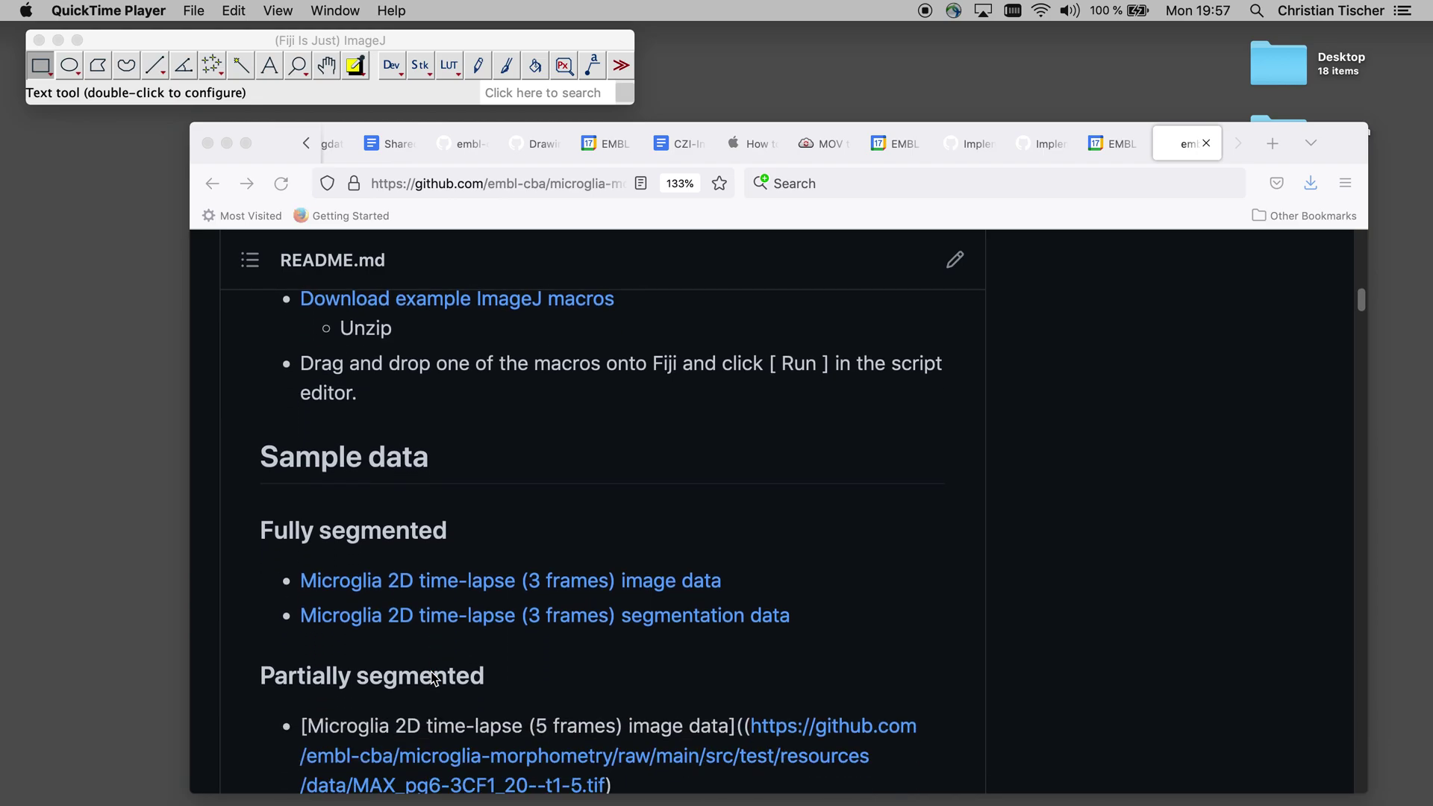
Download MAX_pg6-3CF1_20--t1-3.tif to the Desktop and minimize Firefox.
left_click(481, 587)
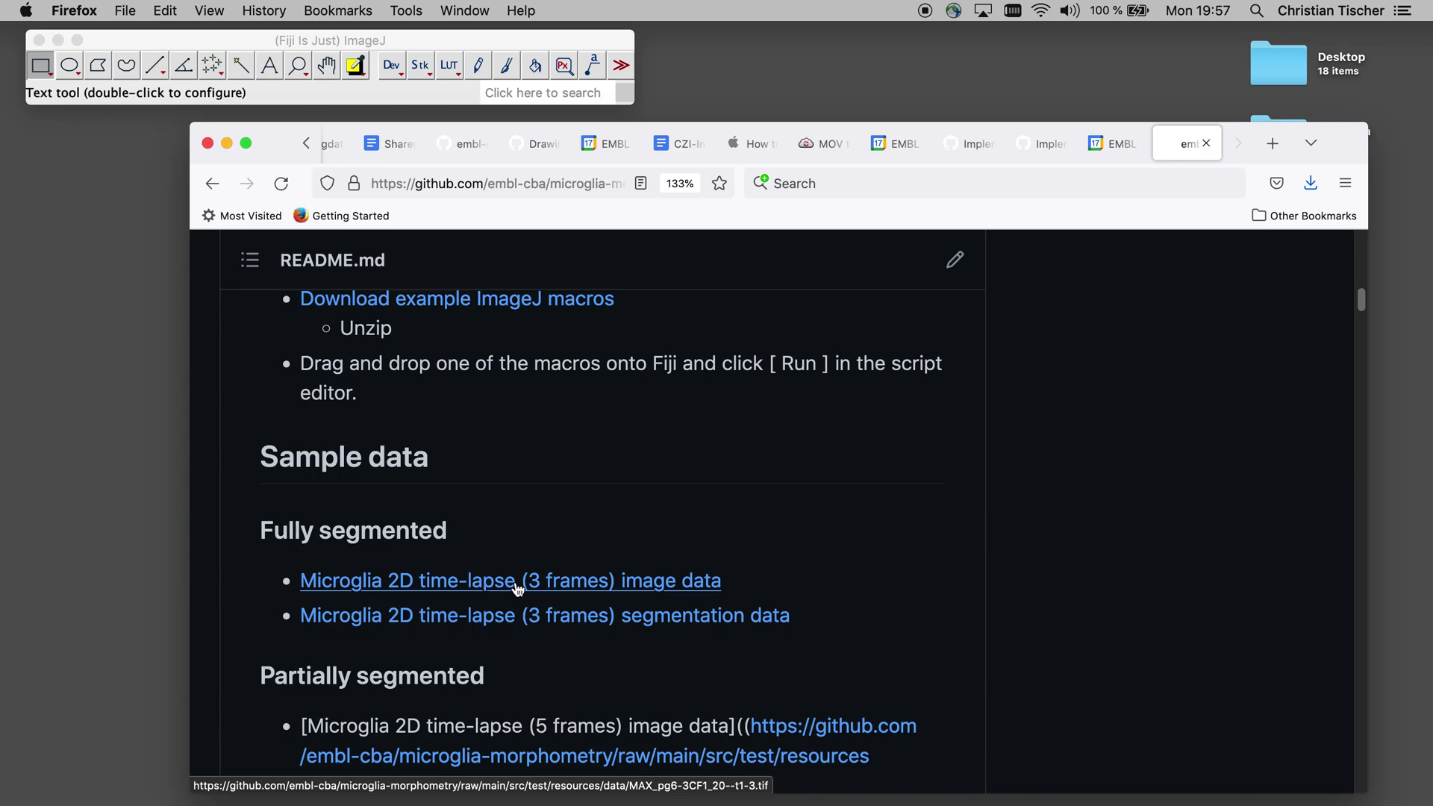
left_click(625, 581)
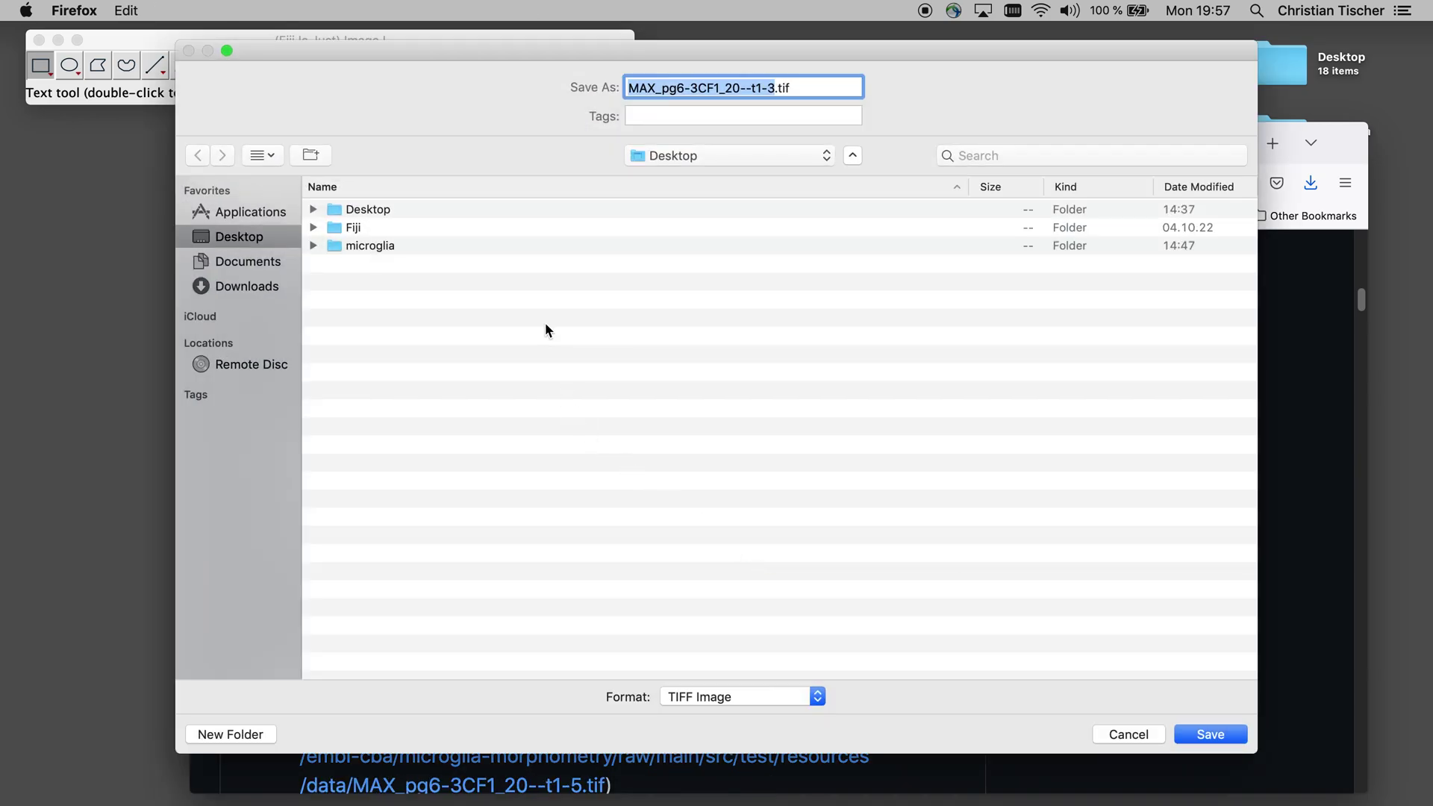
left_click(1214, 721)
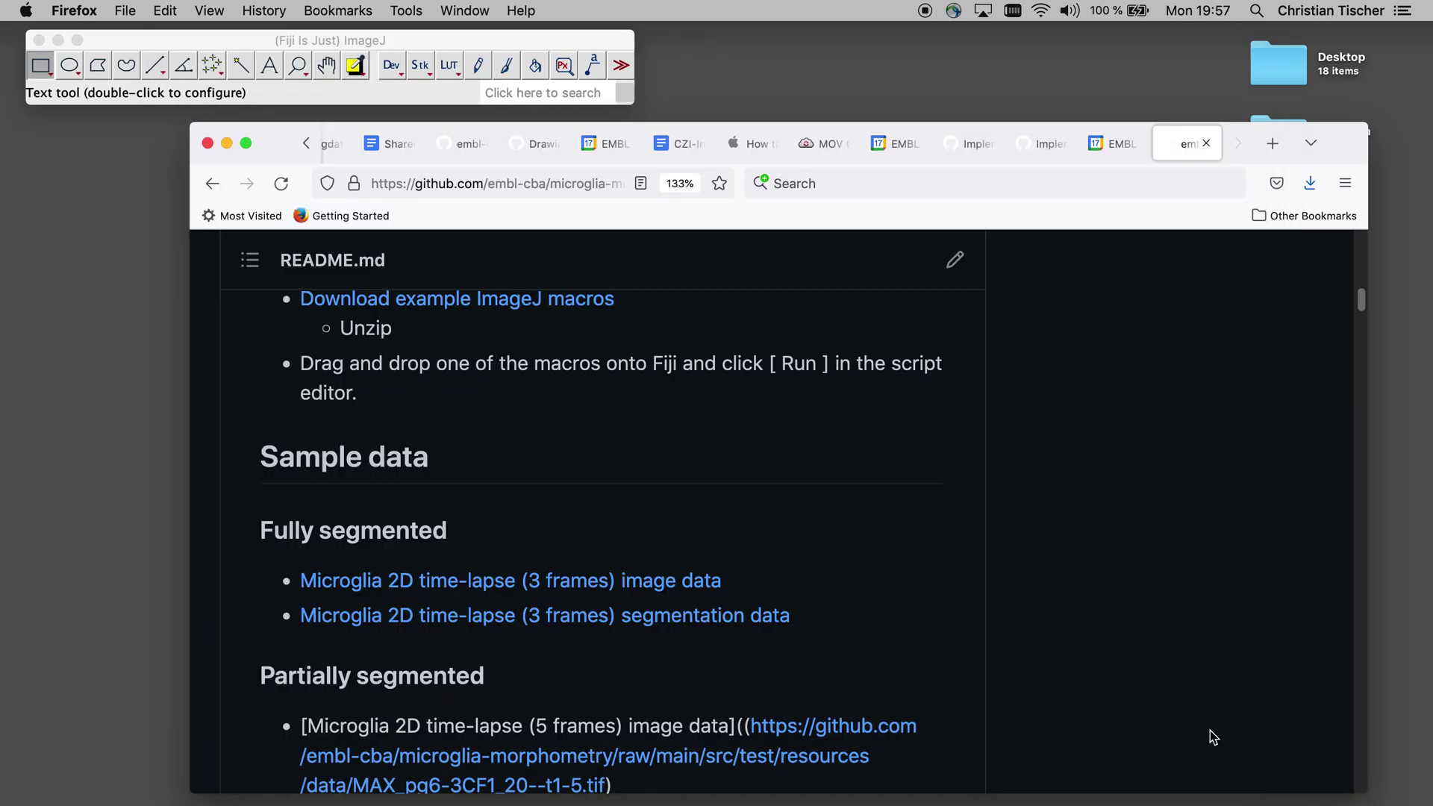
left_click(227, 144)
Open MAX_pg6-3CF1_20--t1-3.tif in Fiji from the Desktop and scrub through its 3 frames.
left_click_drag(1278, 62, 387, 99)
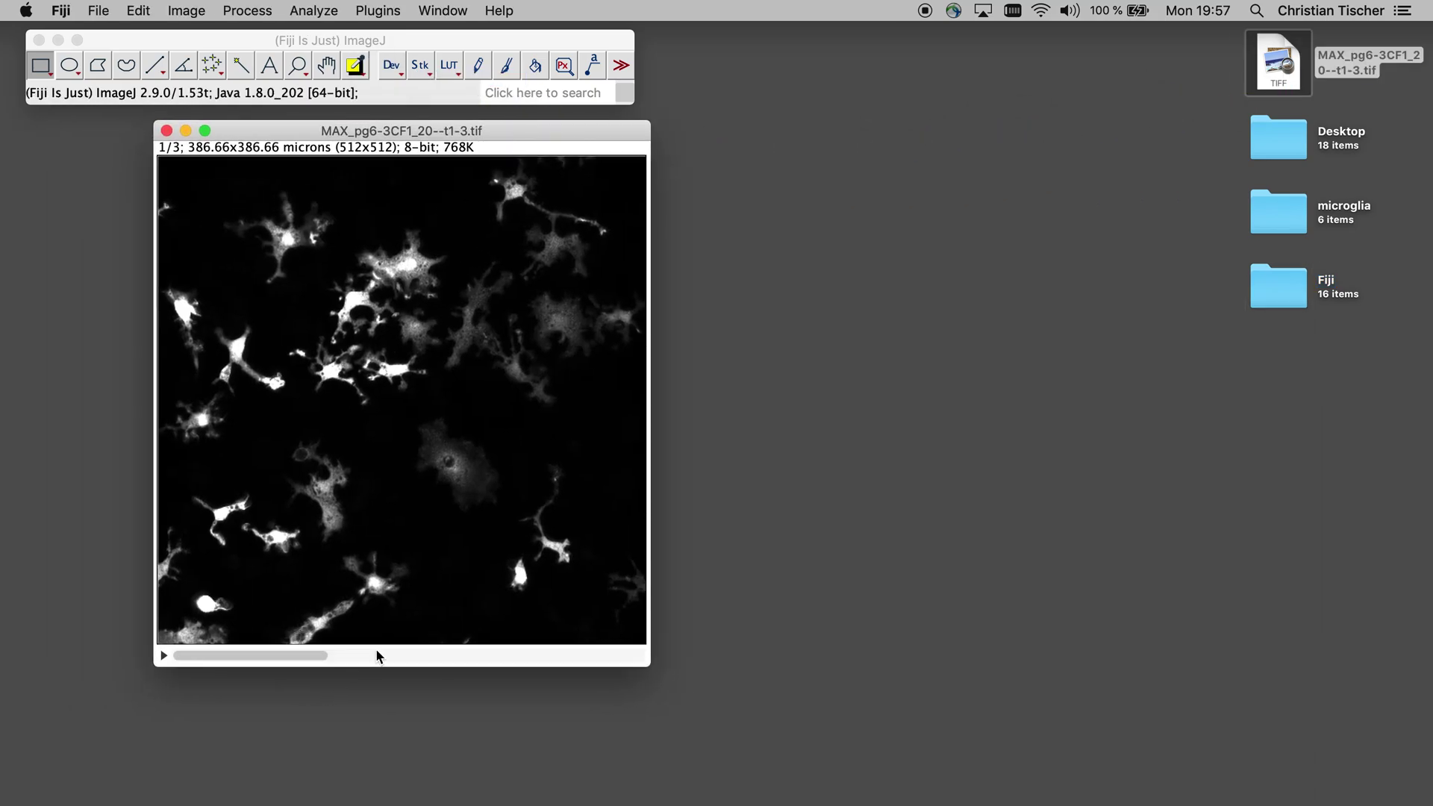
left_click_drag(376, 657, 282, 656)
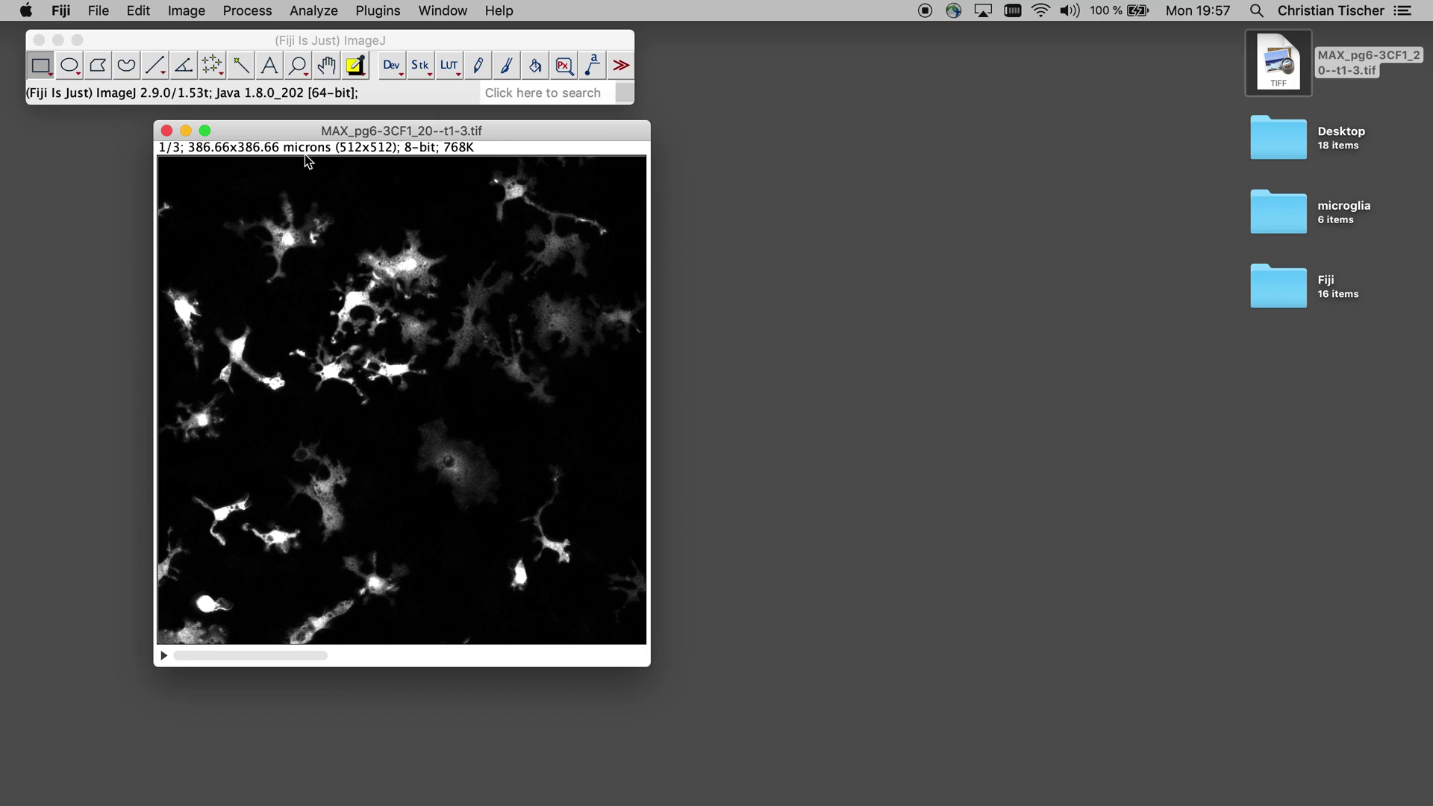
left_click(74, 69)
left_click(73, 67)
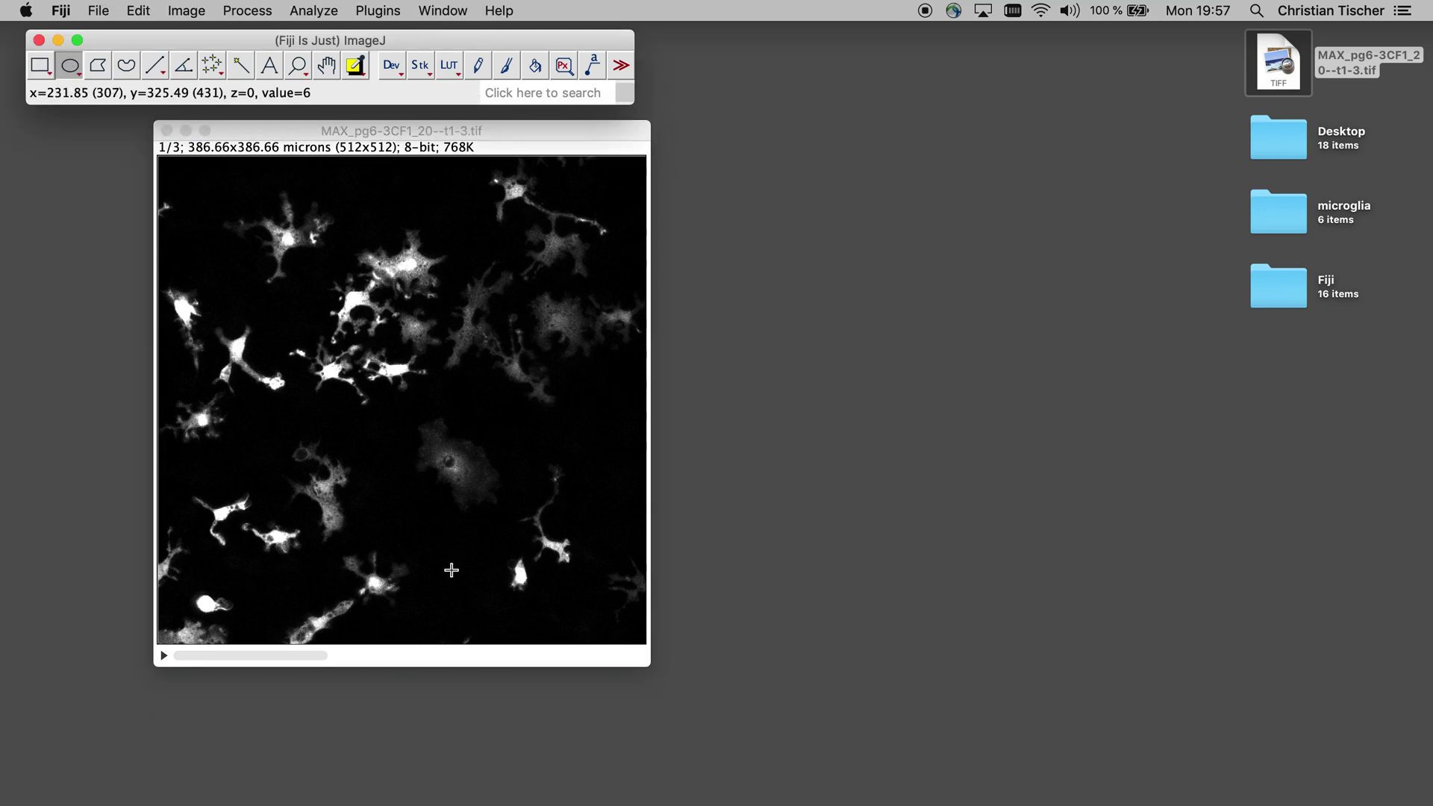
left_click(513, 567)
left_click_drag(513, 566, 529, 586)
left_click(313, 10)
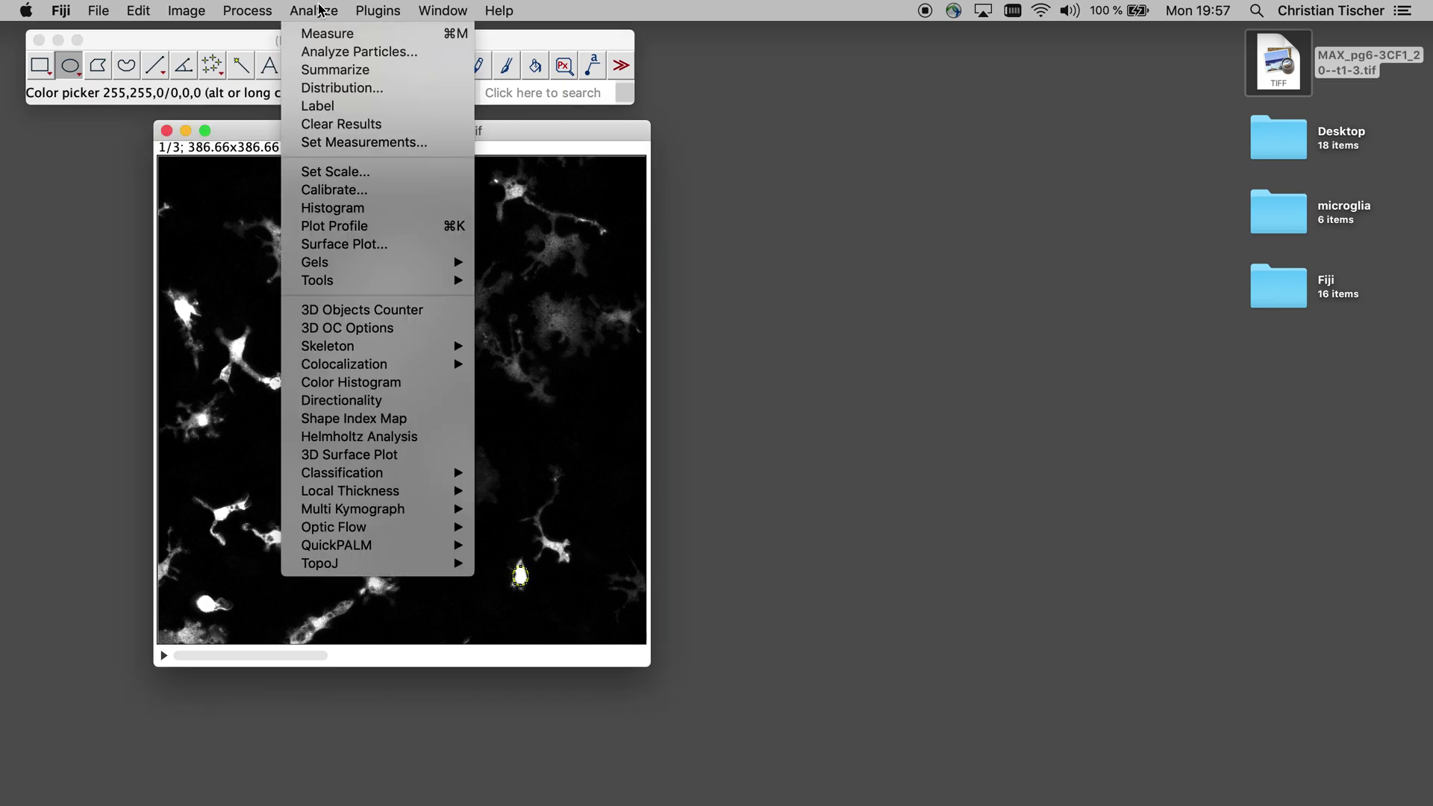
left_click(365, 142)
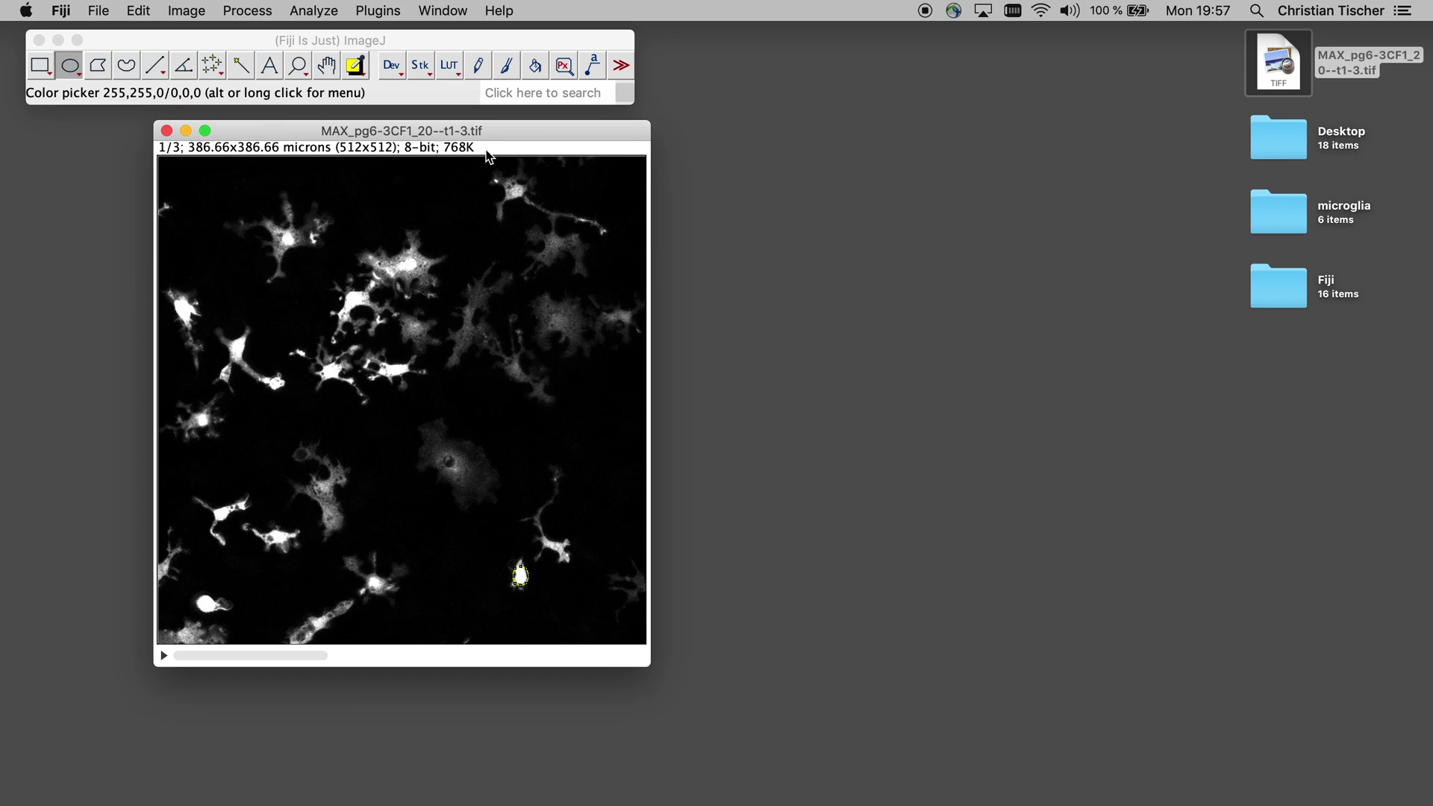
left_click(822, 494)
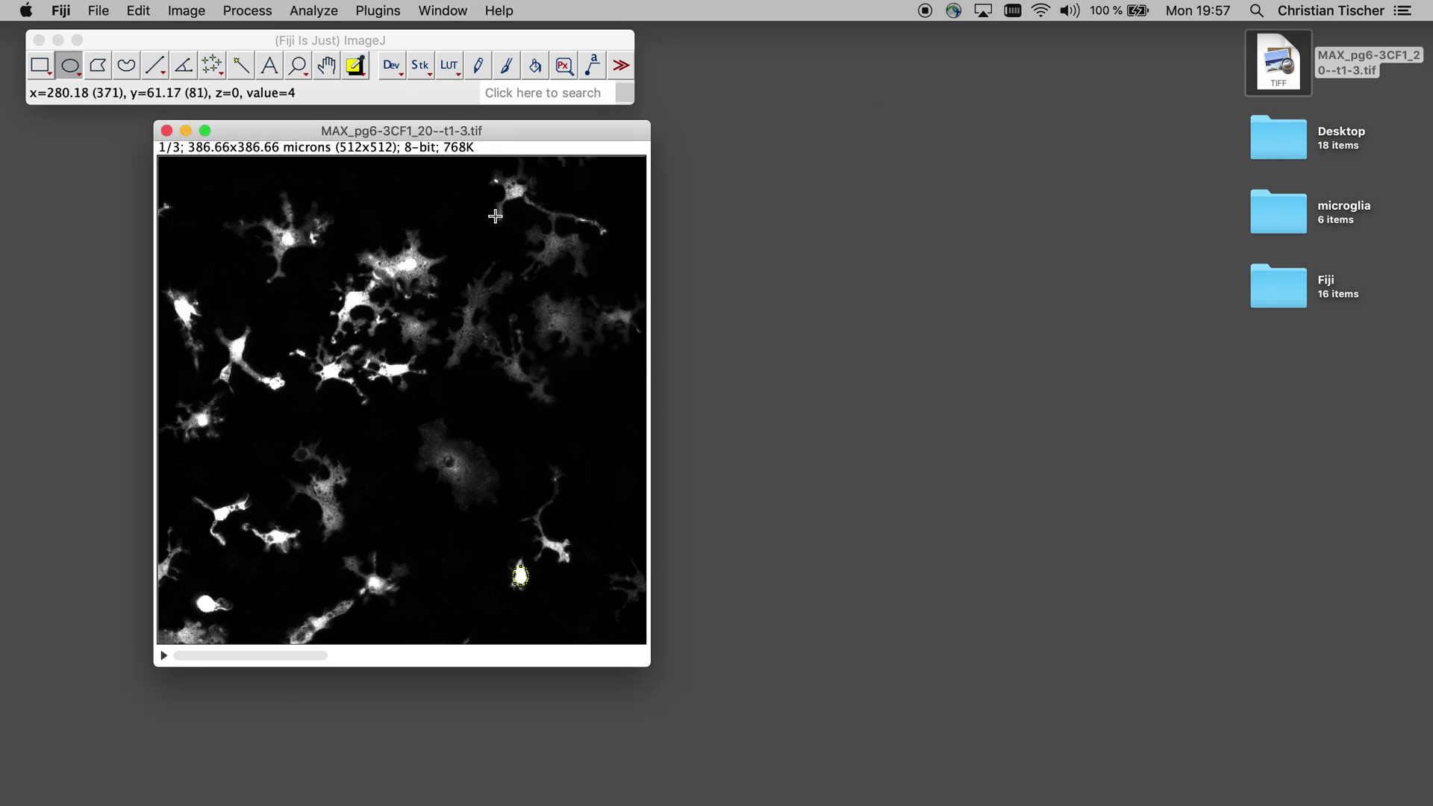
left_click(340, 12)
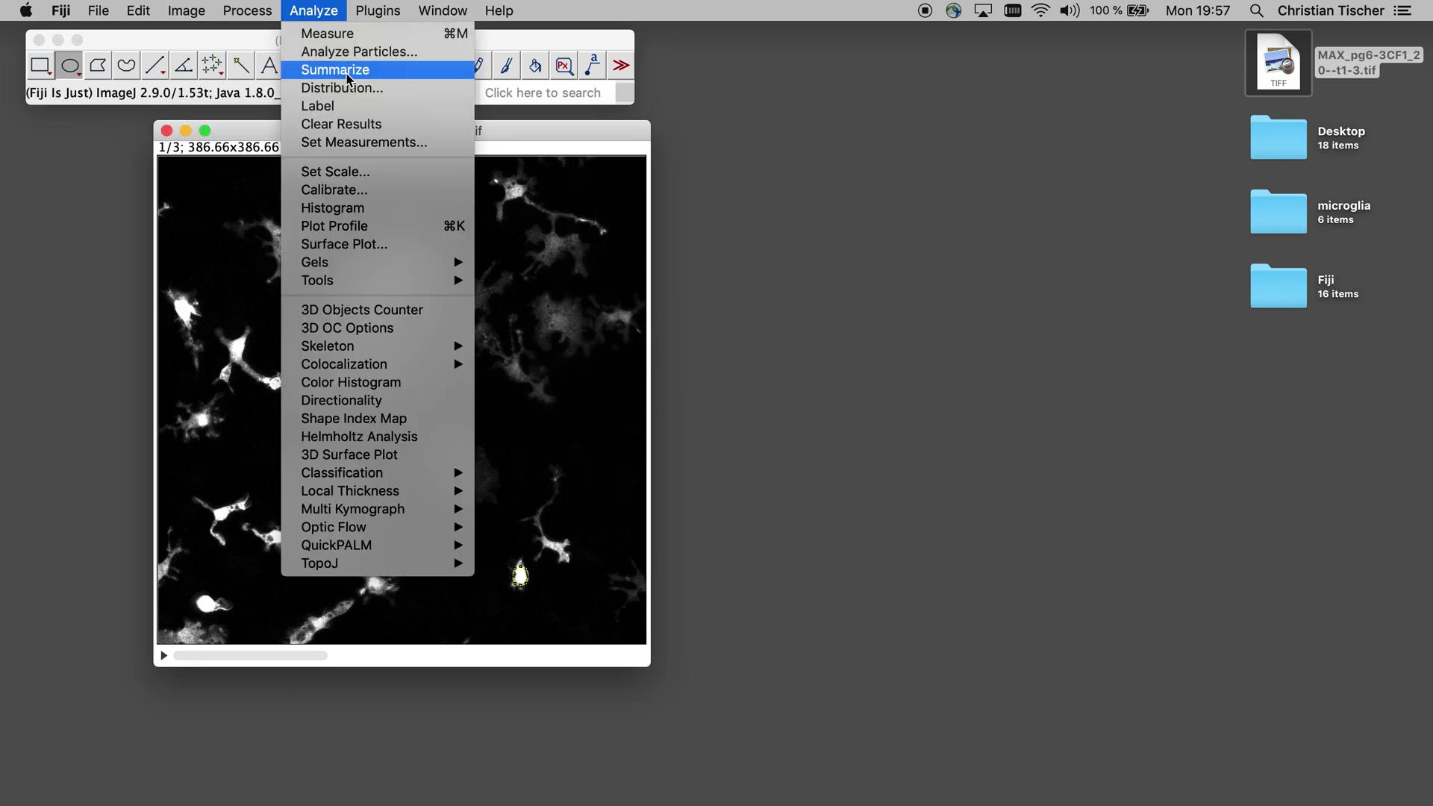
left_click(345, 44)
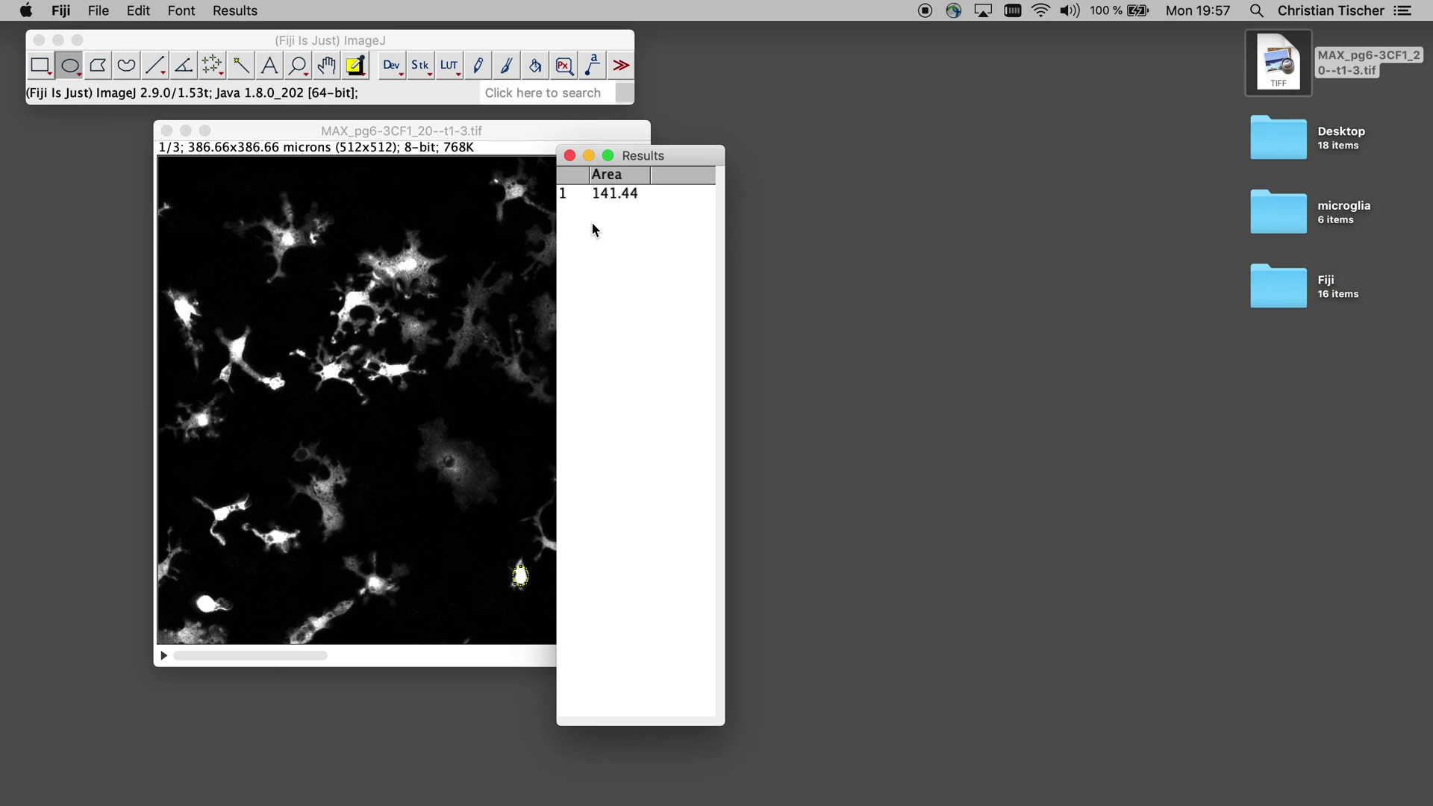
left_click(569, 155)
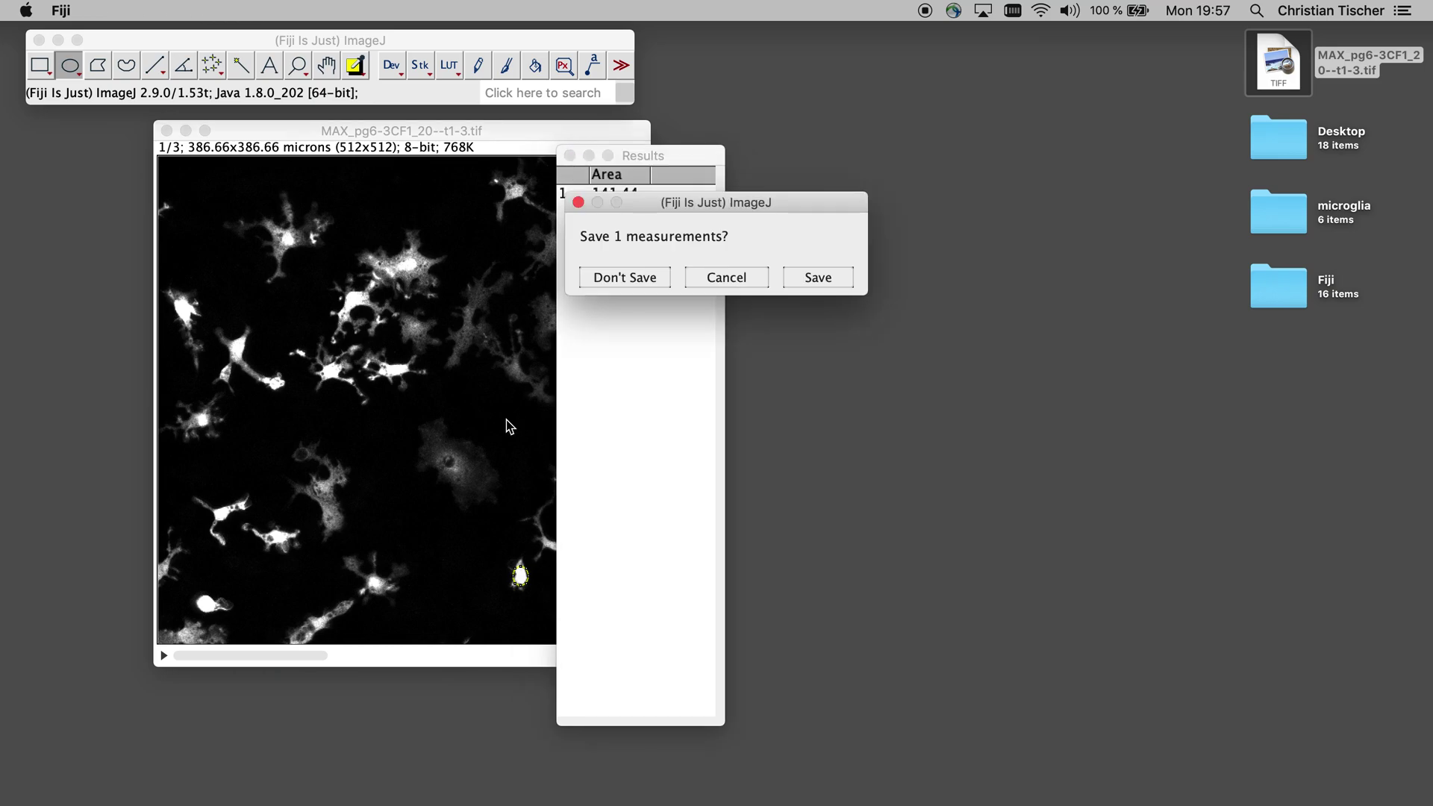
left_click(625, 279)
left_click(459, 512)
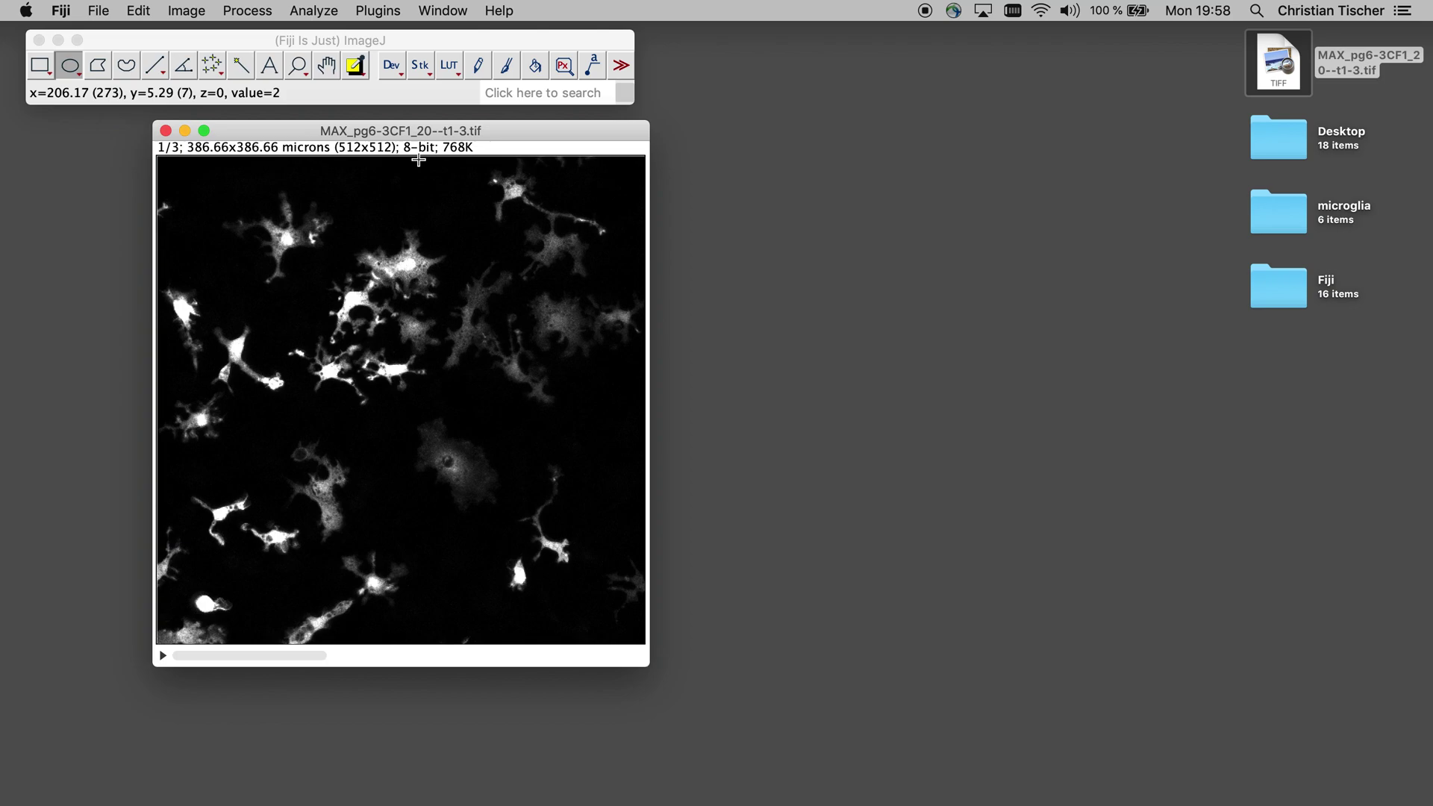
left_click_drag(421, 132, 432, 143)
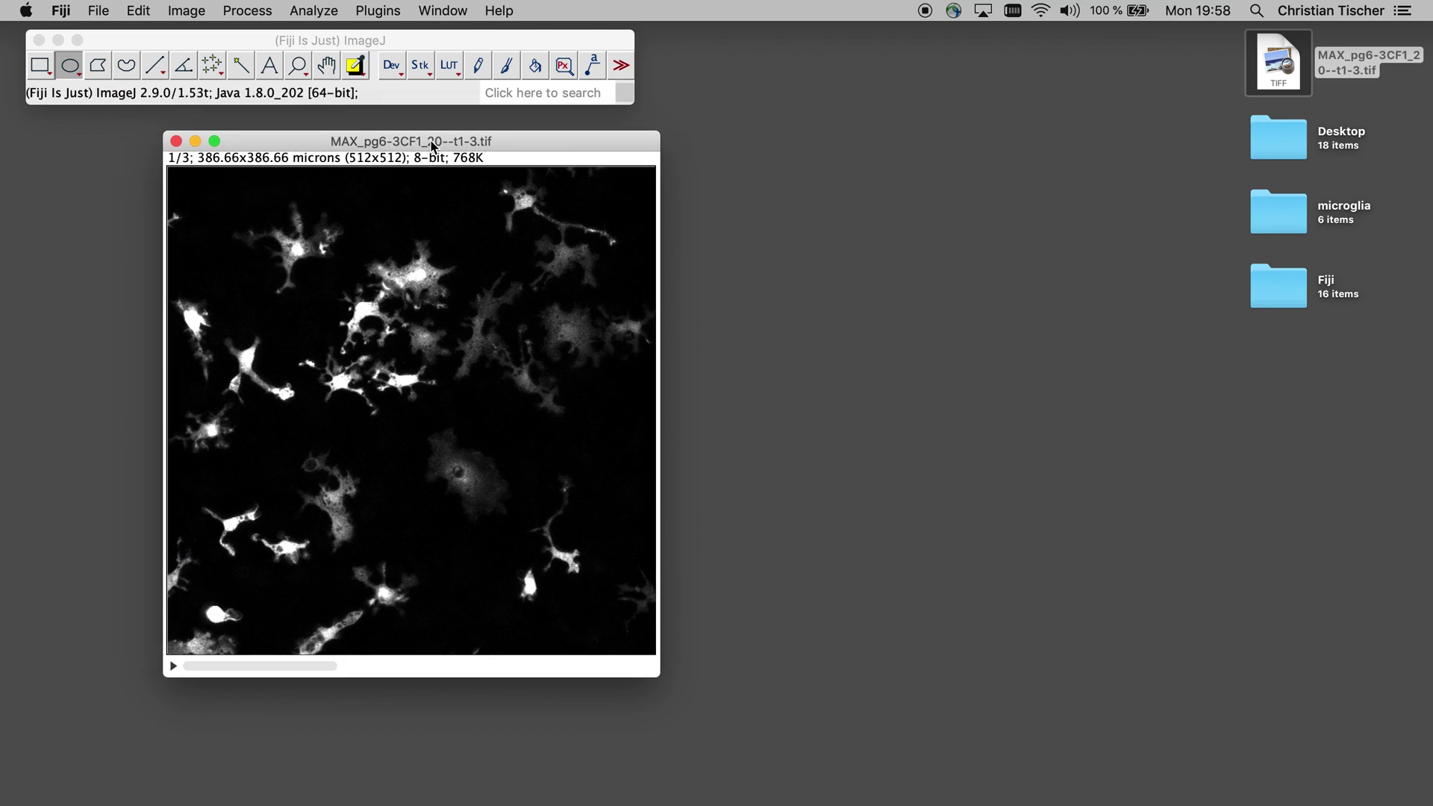
Close the image, launch New Microglia Segmentation And Tracking via 'new mi', and widen its dialog.
left_click(176, 142)
left_click(500, 95)
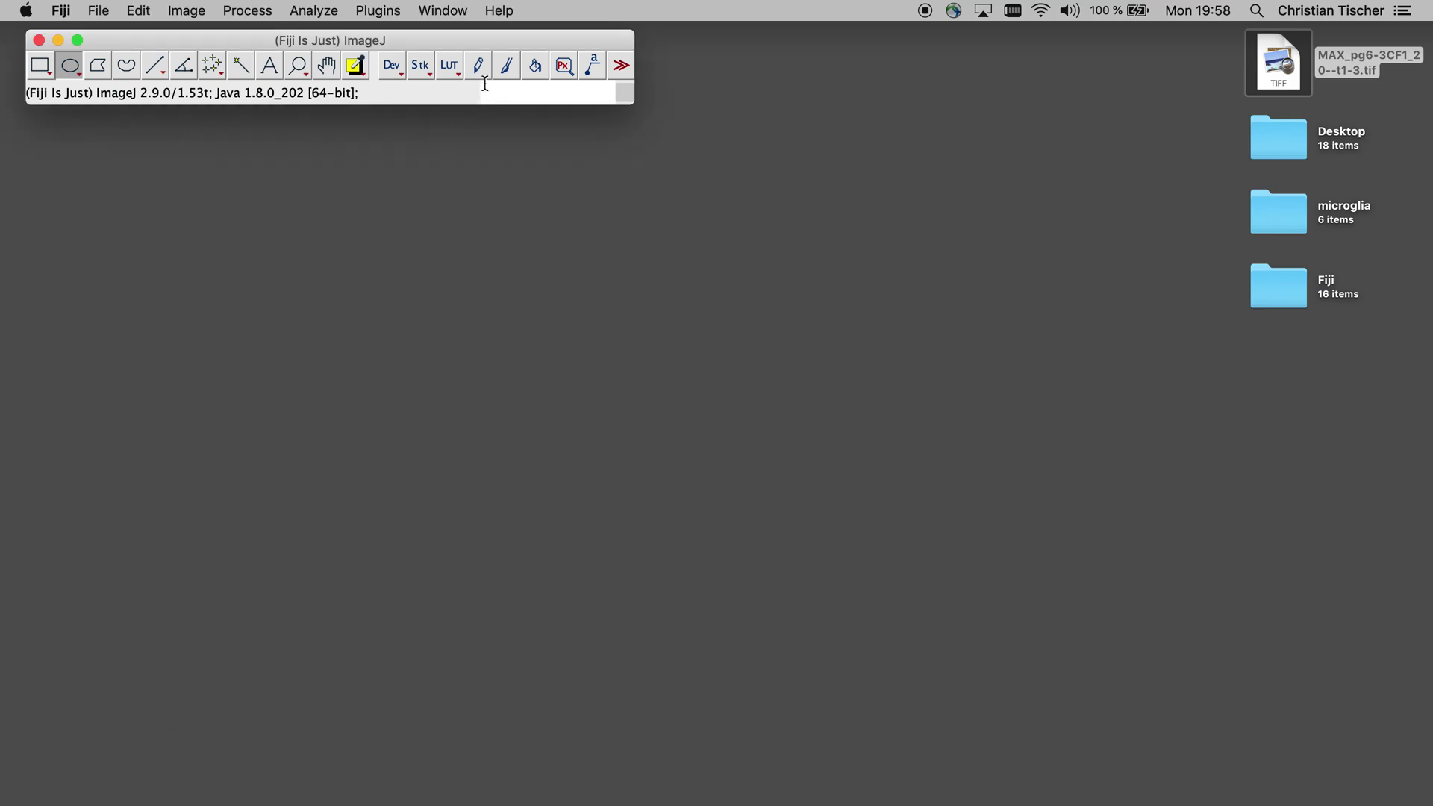
type("new mi")
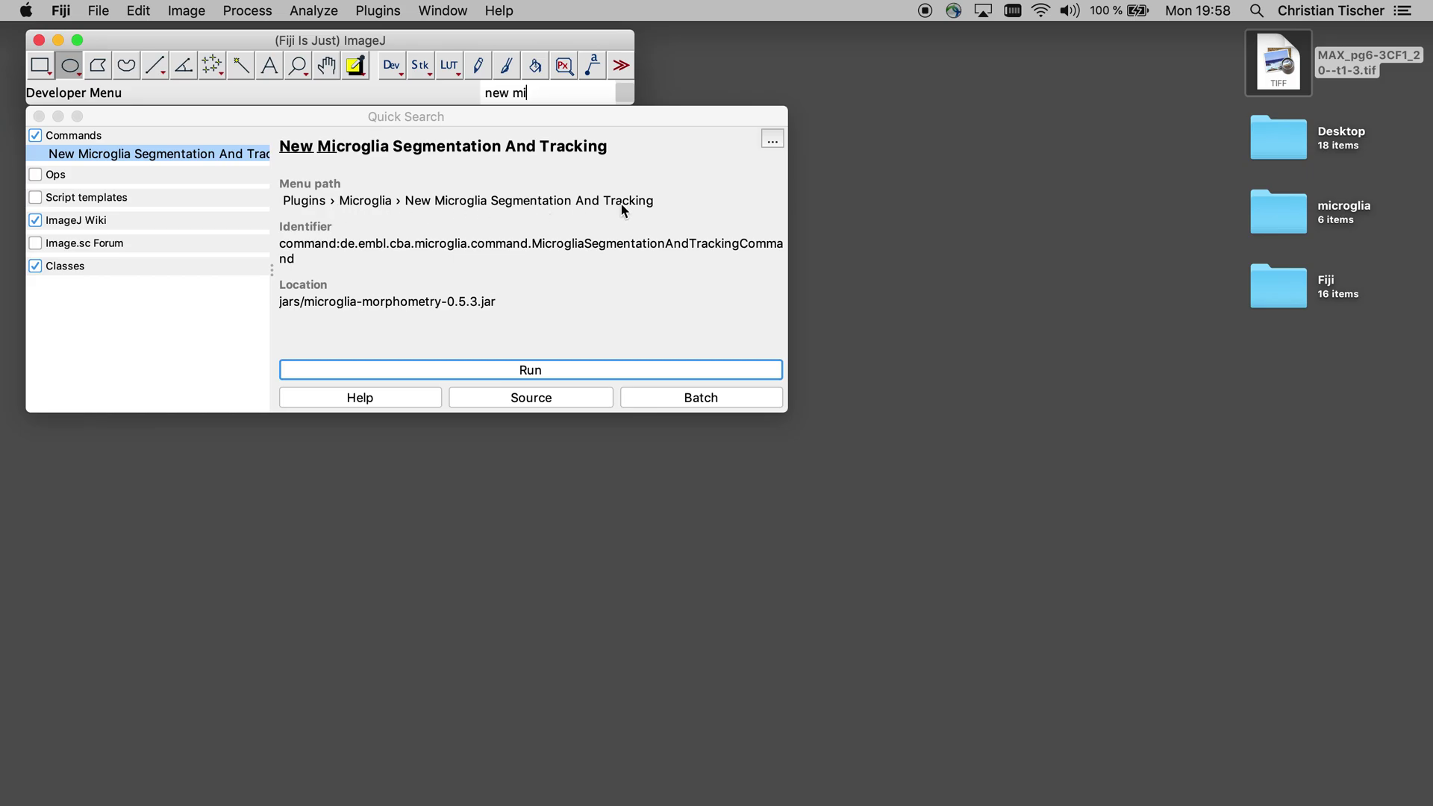
left_click(509, 370)
left_click_drag(1026, 362, 1363, 365)
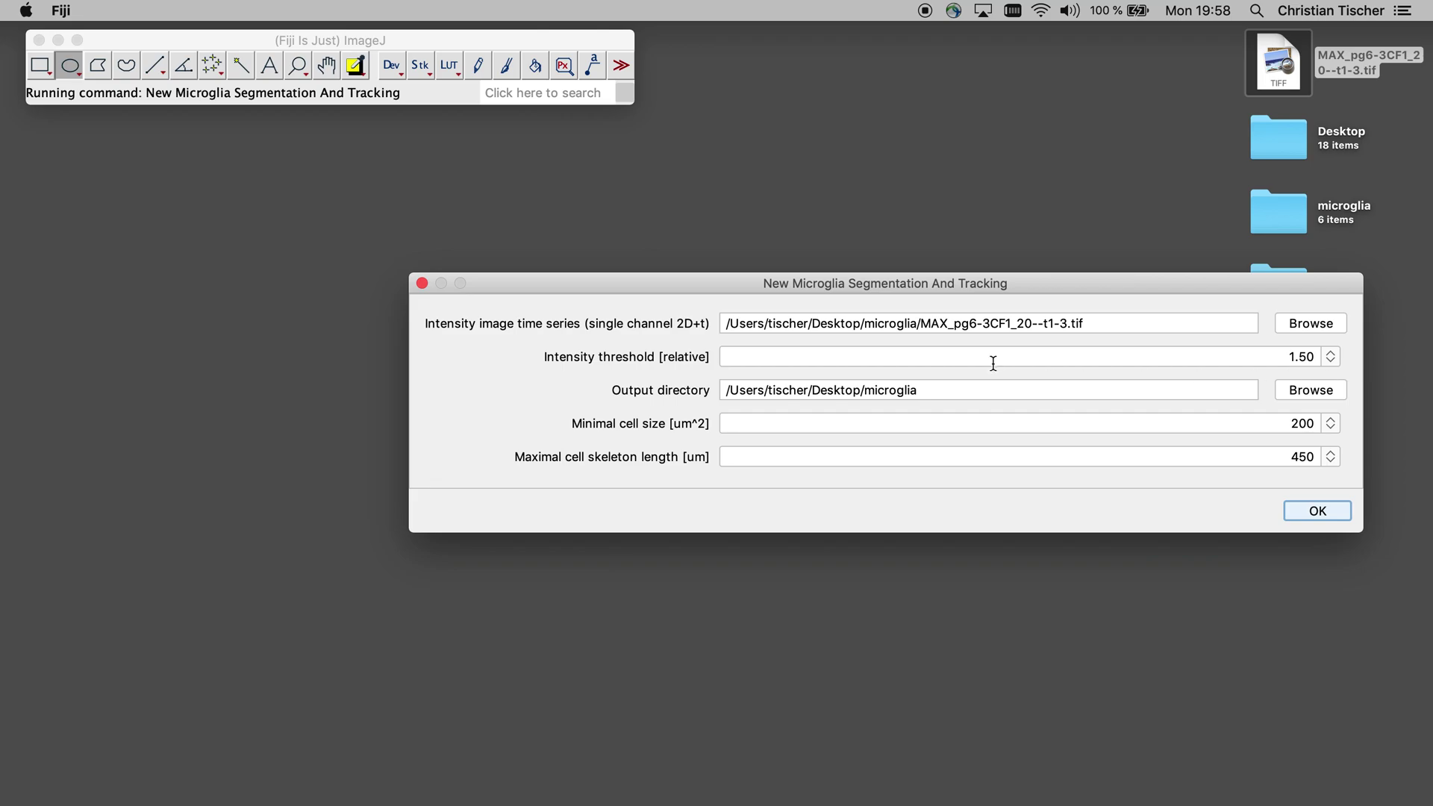
Run segmentation and tracking with minimal cell size 200 and maximal skeleton length 450.
left_click(1086, 322)
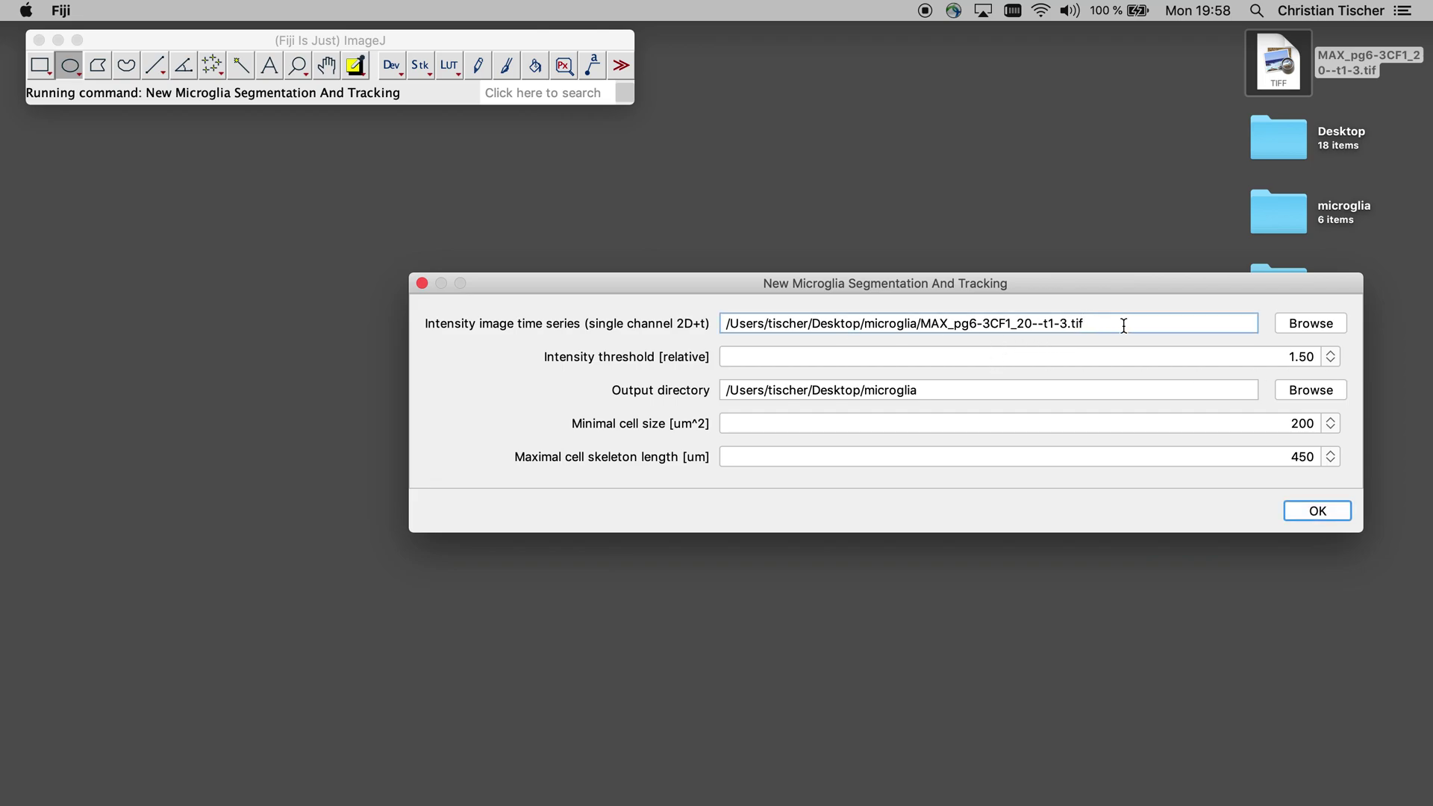
left_click_drag(1145, 283, 979, 284)
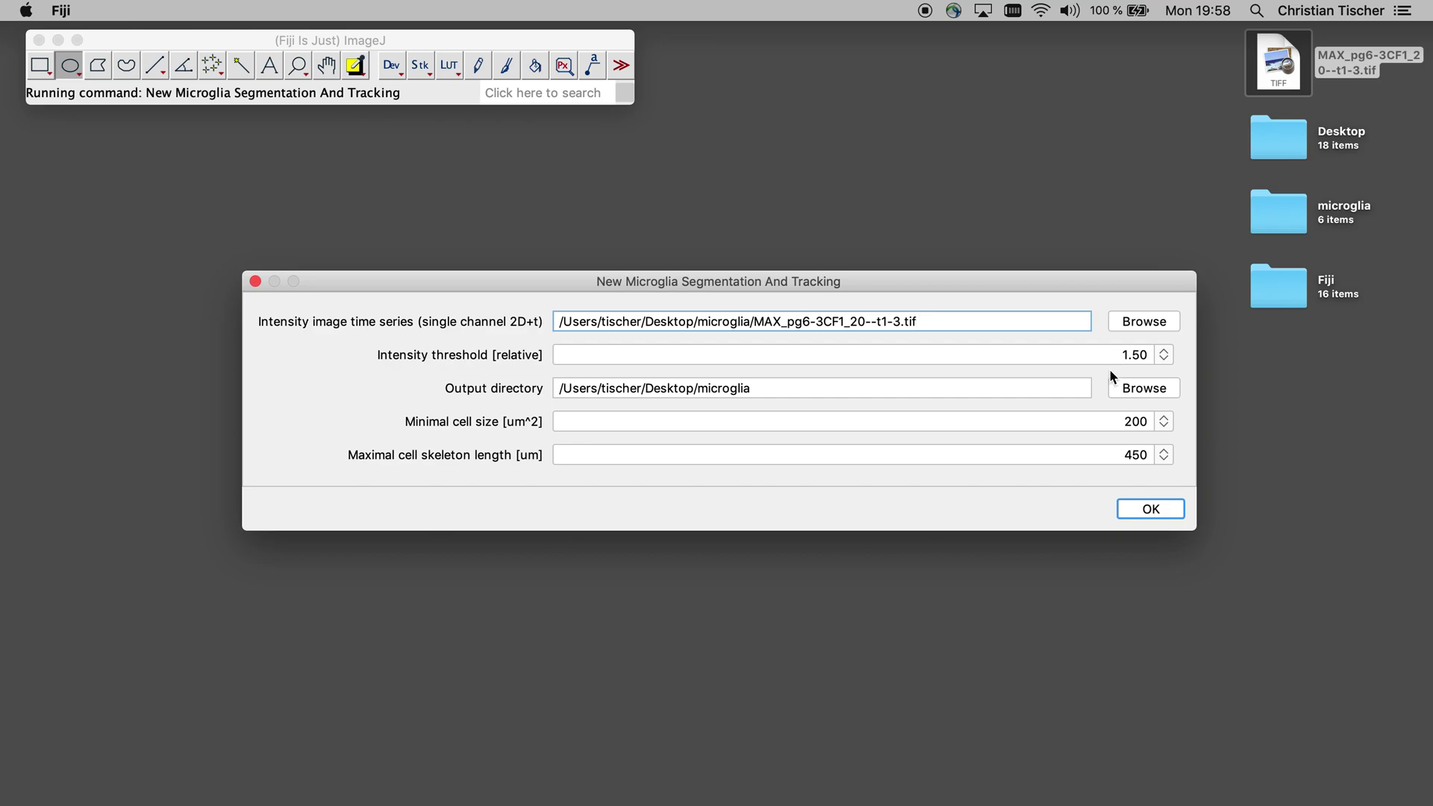
left_click(1123, 420)
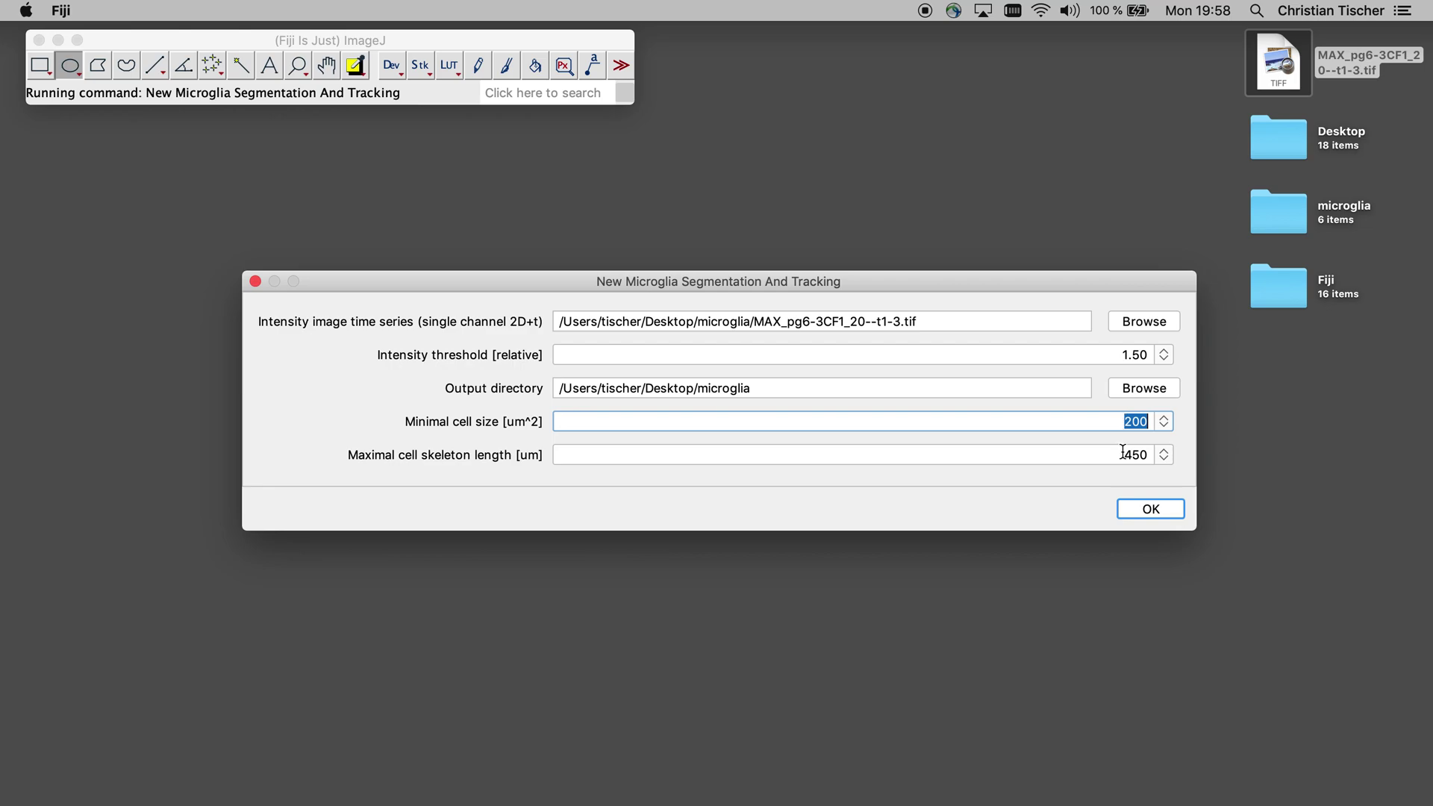
left_click(1122, 454)
left_click(1115, 424)
left_click(1151, 512)
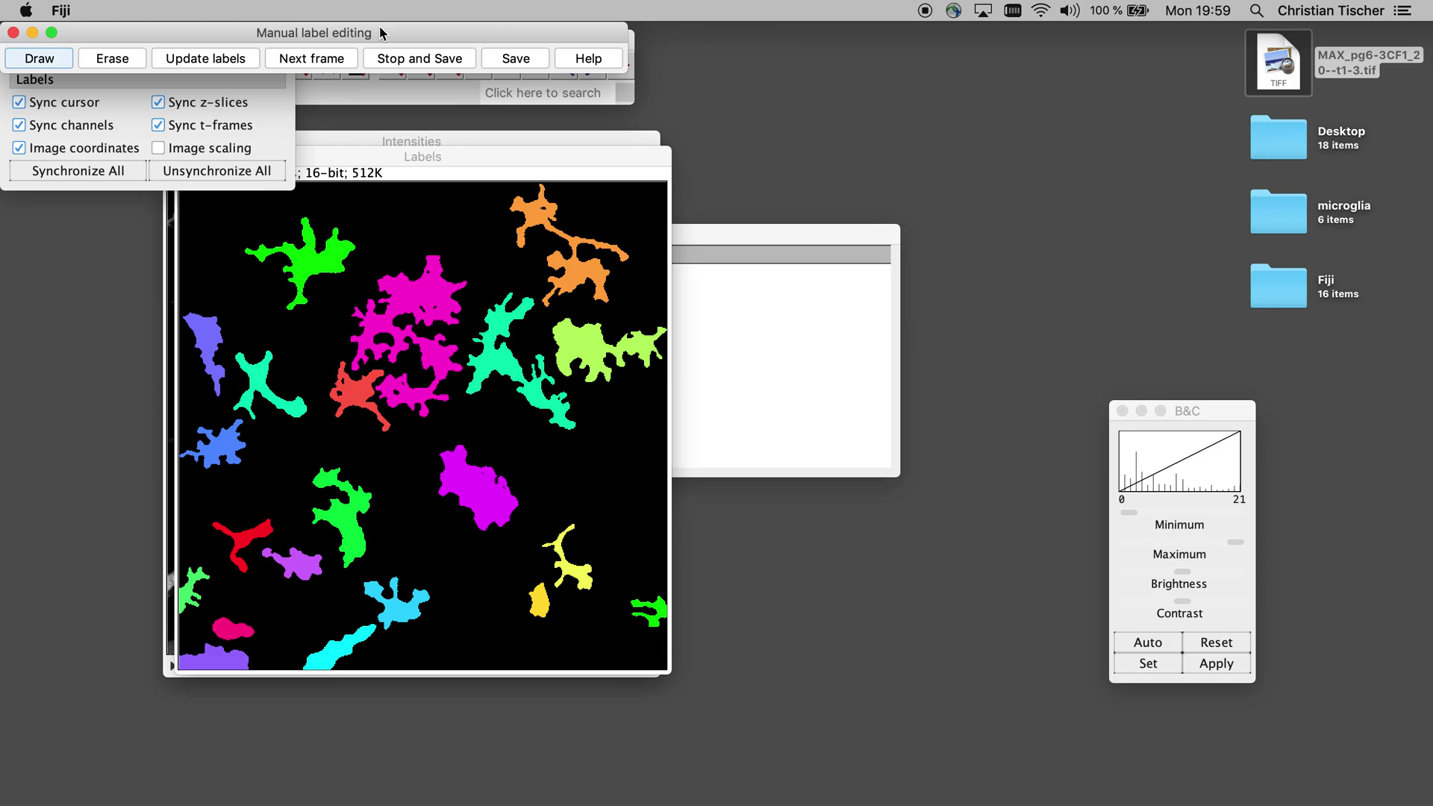
Place the Intensities and Labels images side by side, with the editing and synchronisation panels moved aside.
left_click_drag(381, 34, 1035, 44)
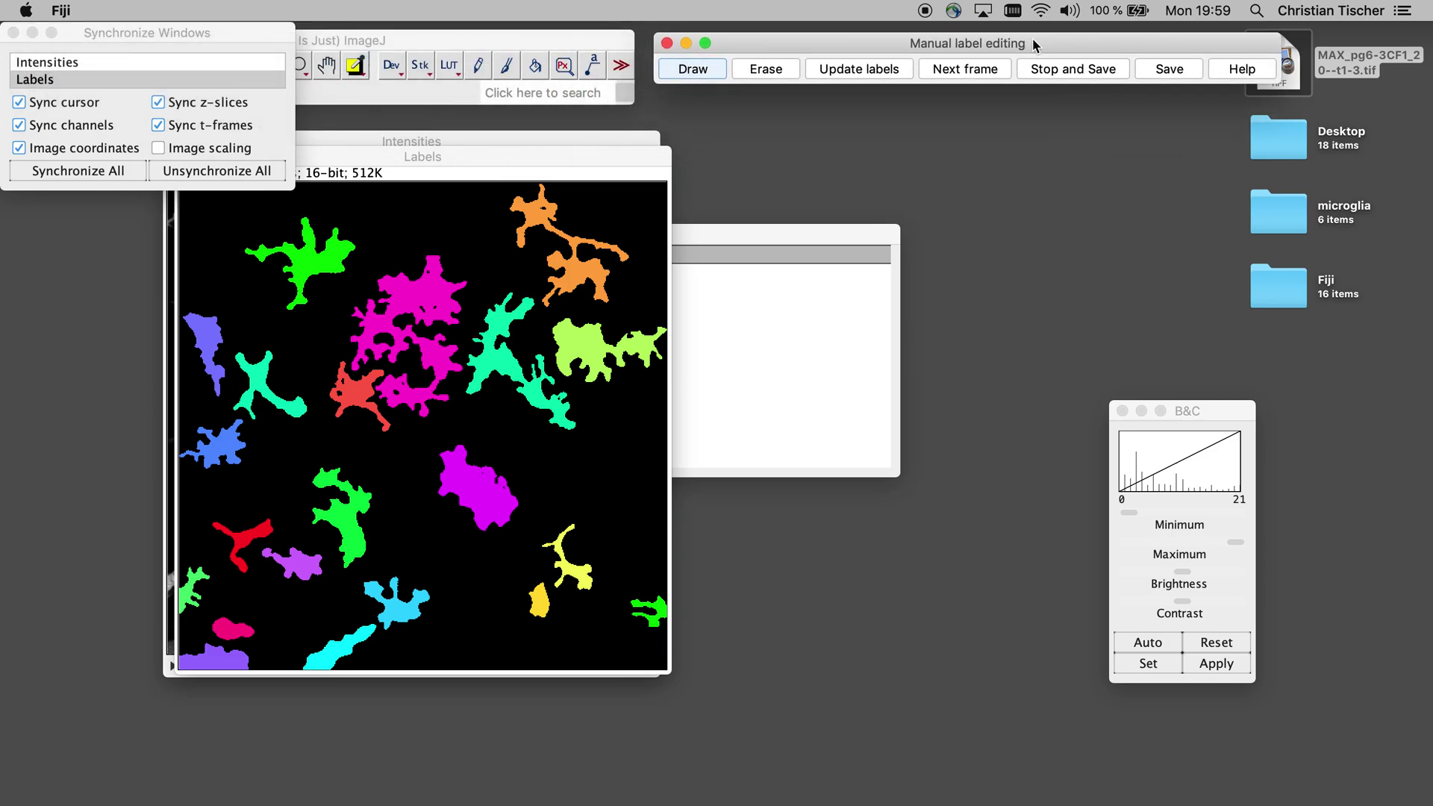
left_click_drag(527, 159, 1038, 157)
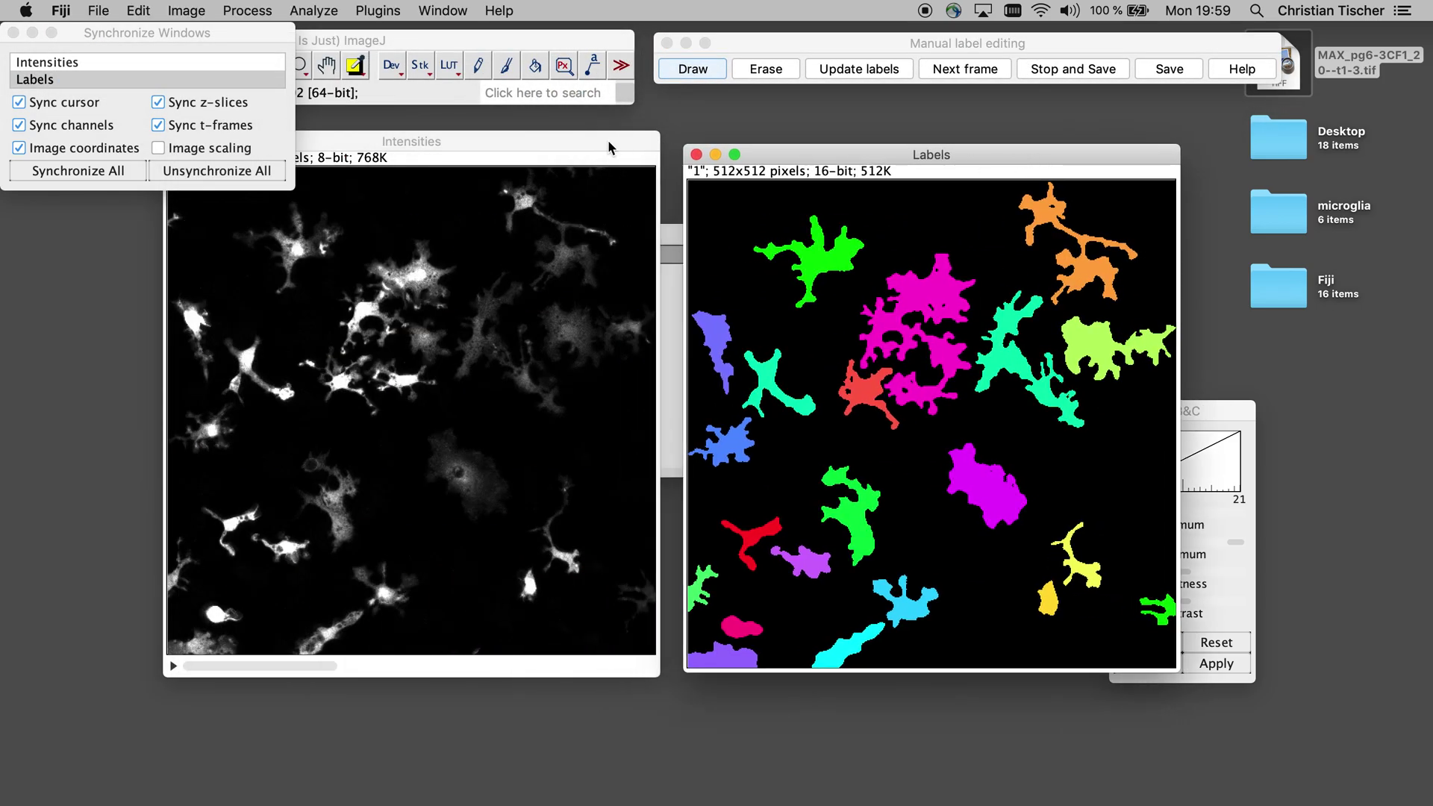
left_click_drag(607, 141, 510, 171)
left_click_drag(825, 147, 743, 168)
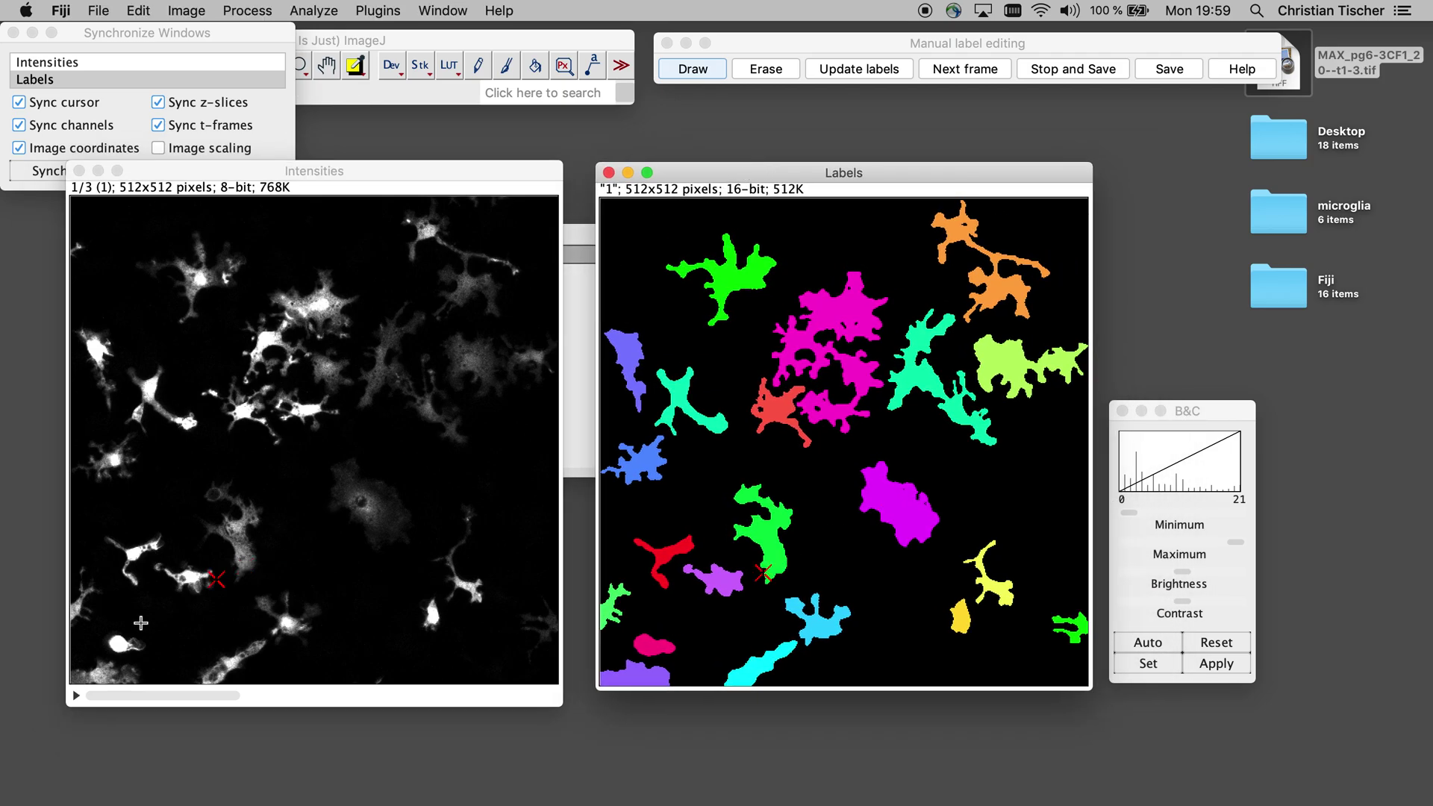
left_click_drag(164, 46, 1305, 182)
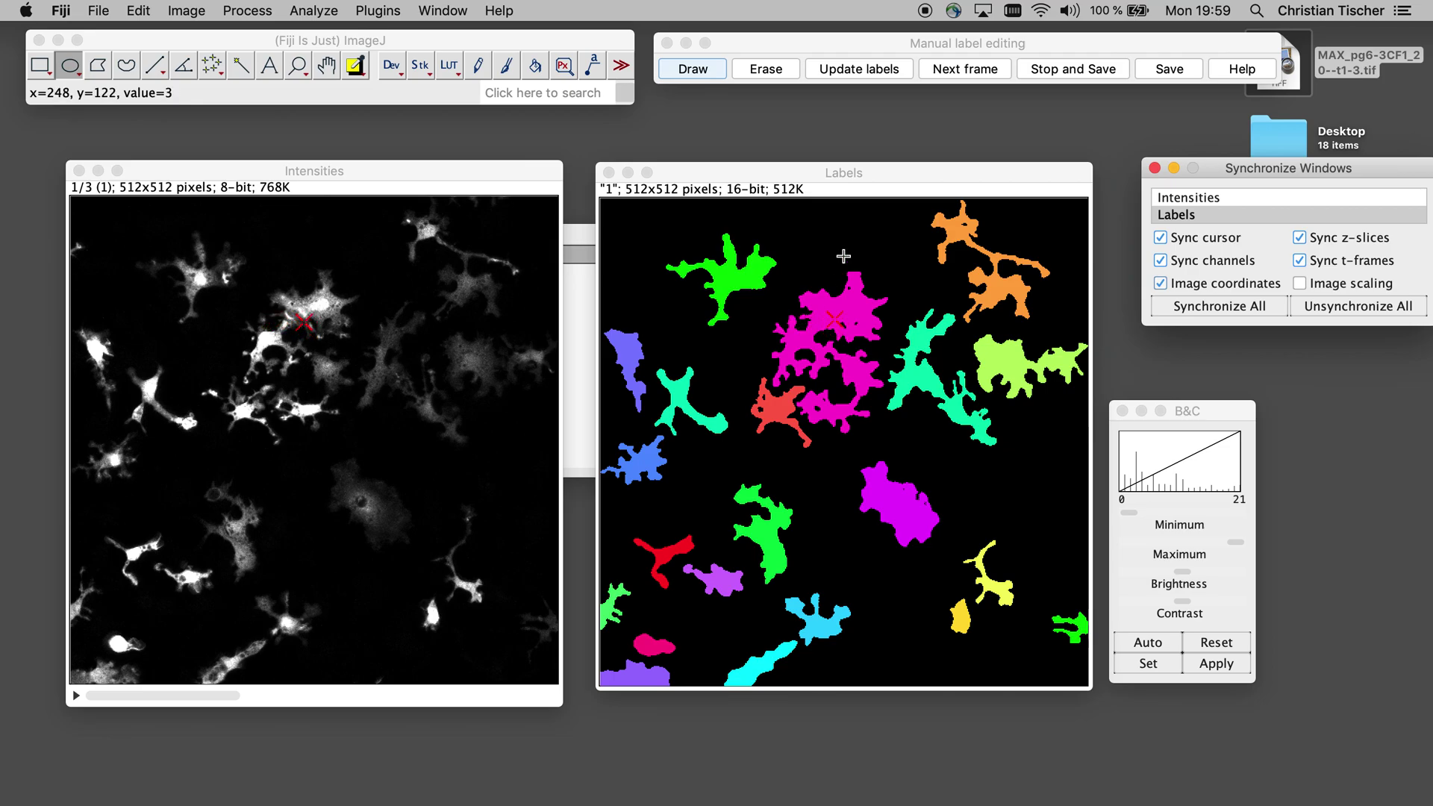
left_click(855, 50)
Erase a pencil line through the merged magenta cells on frame 1 and update the labels.
left_click_drag(855, 50, 855, 68)
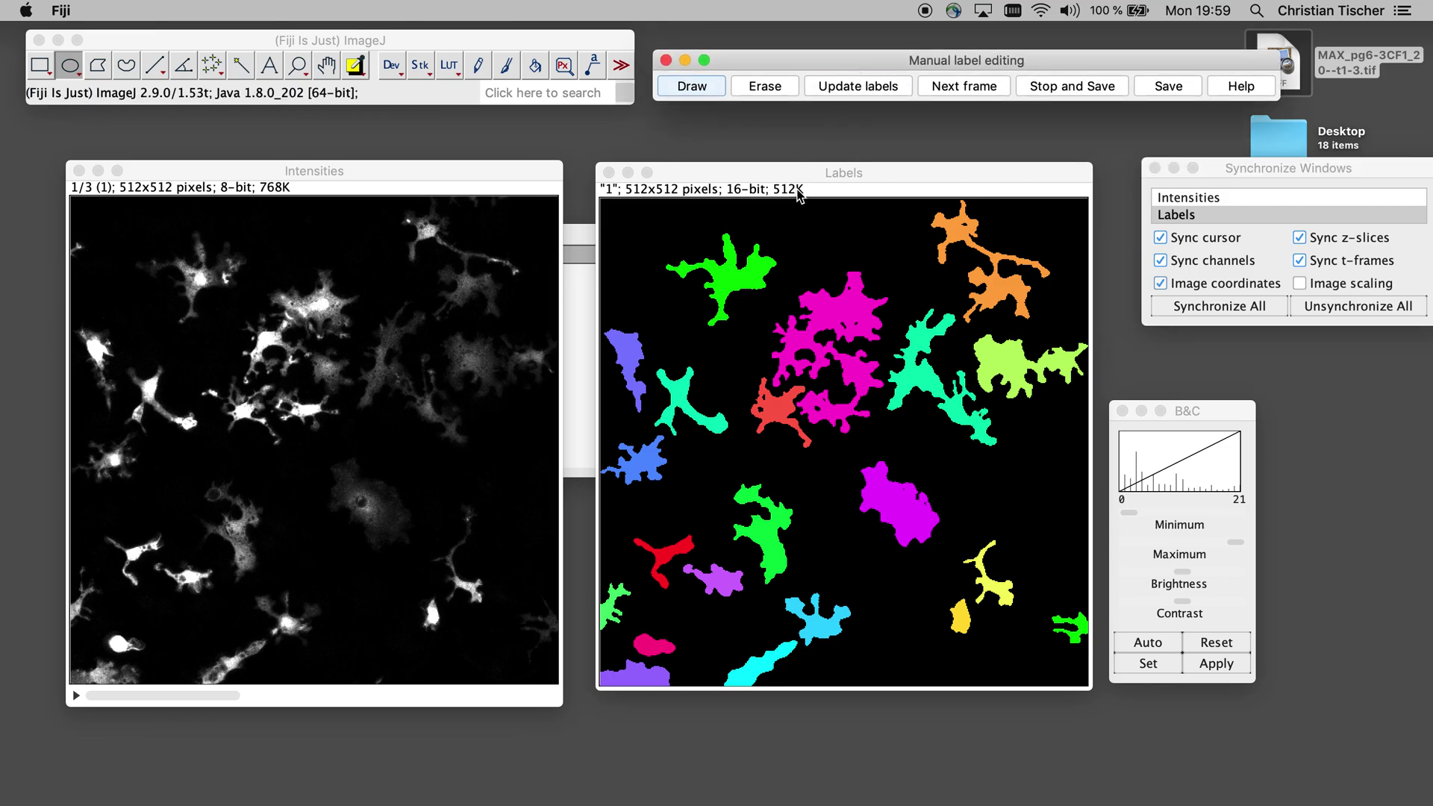
left_click(762, 90)
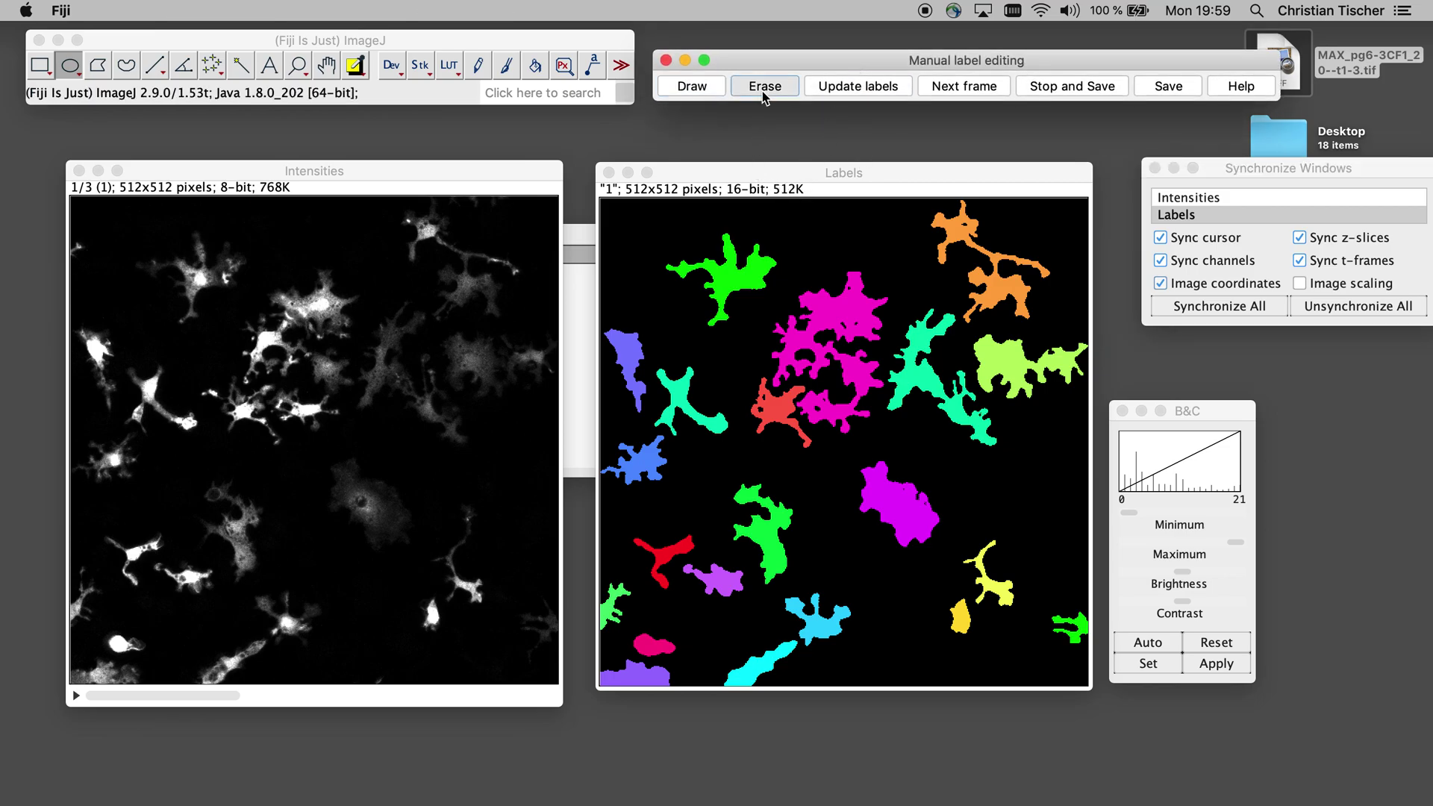
left_click(795, 176)
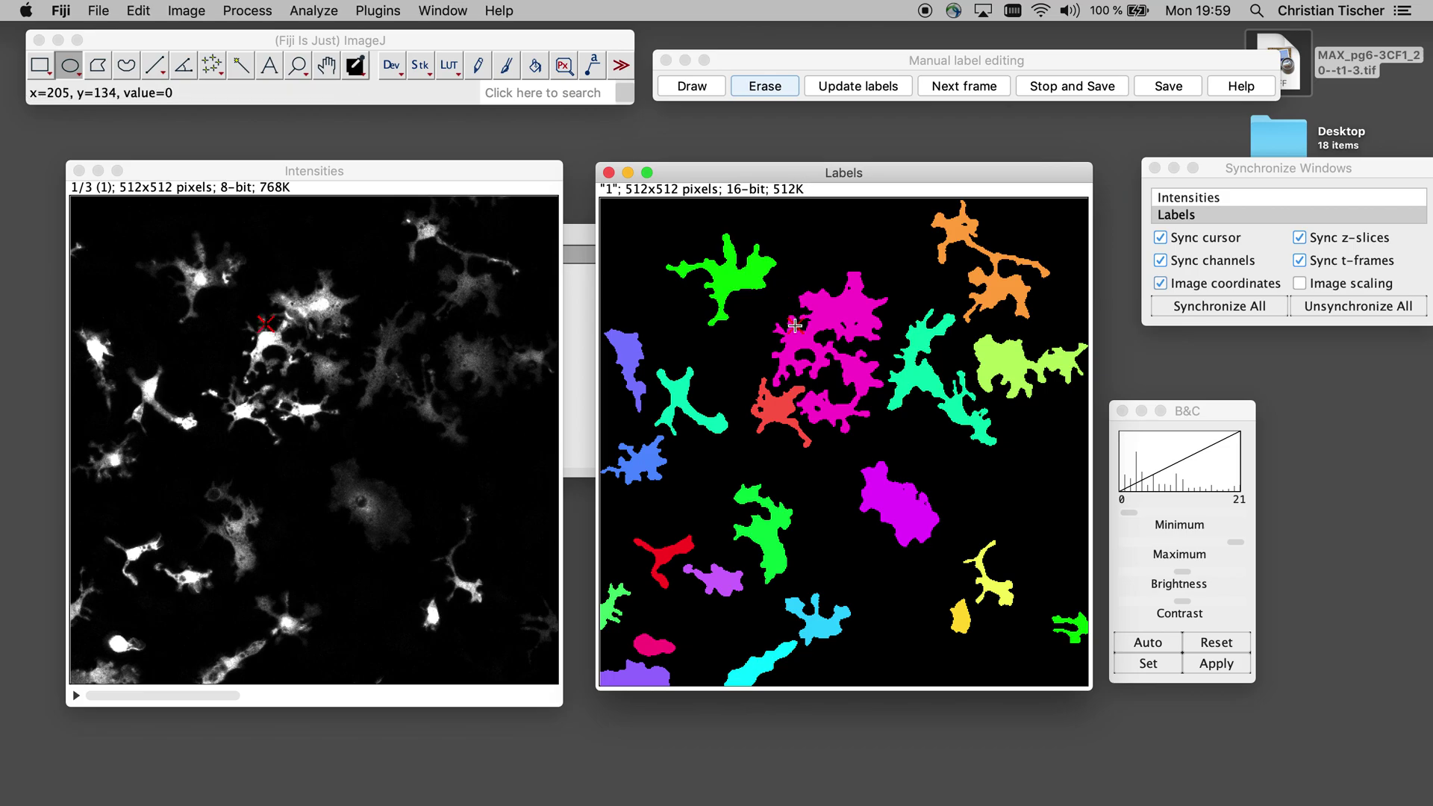
left_click(479, 68)
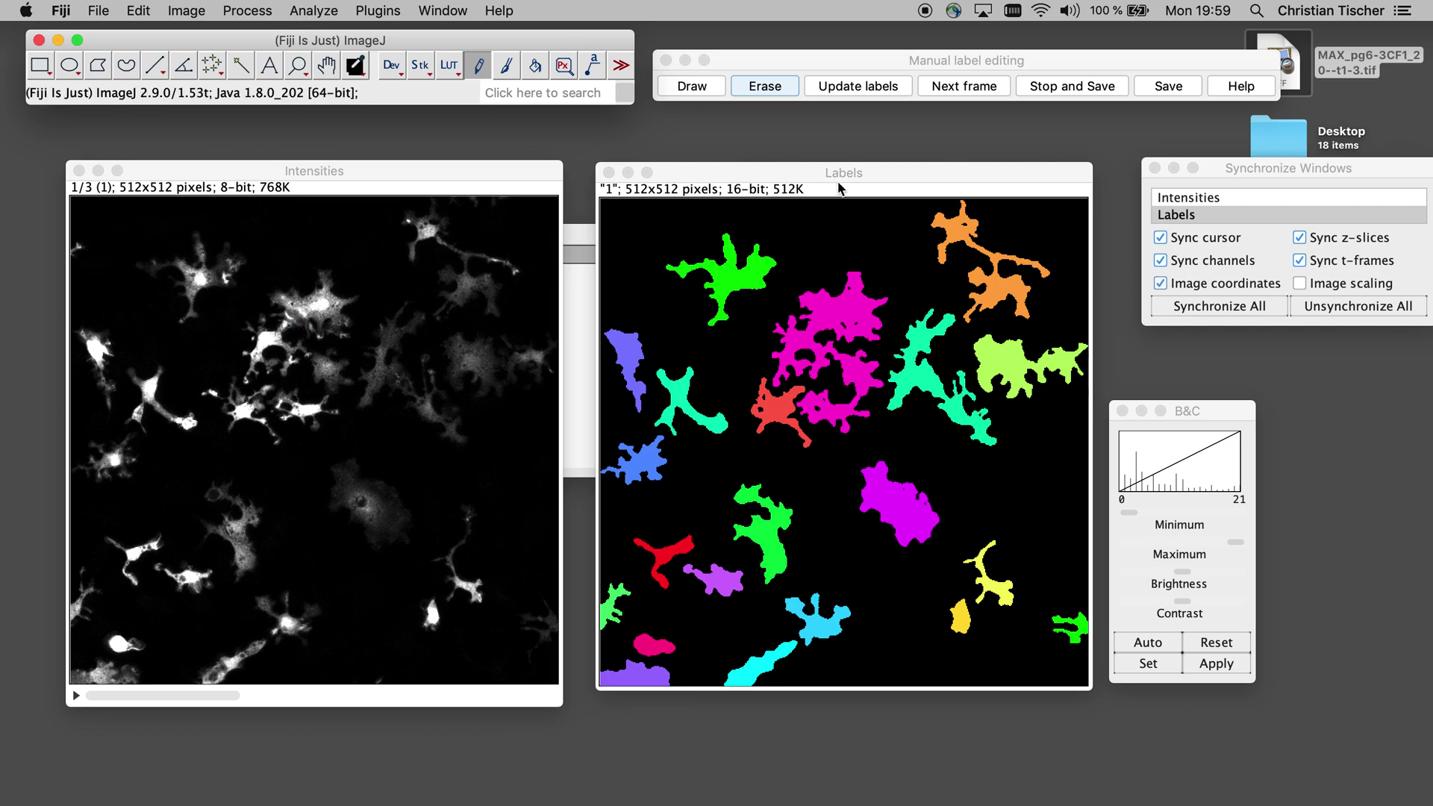
left_click(834, 276)
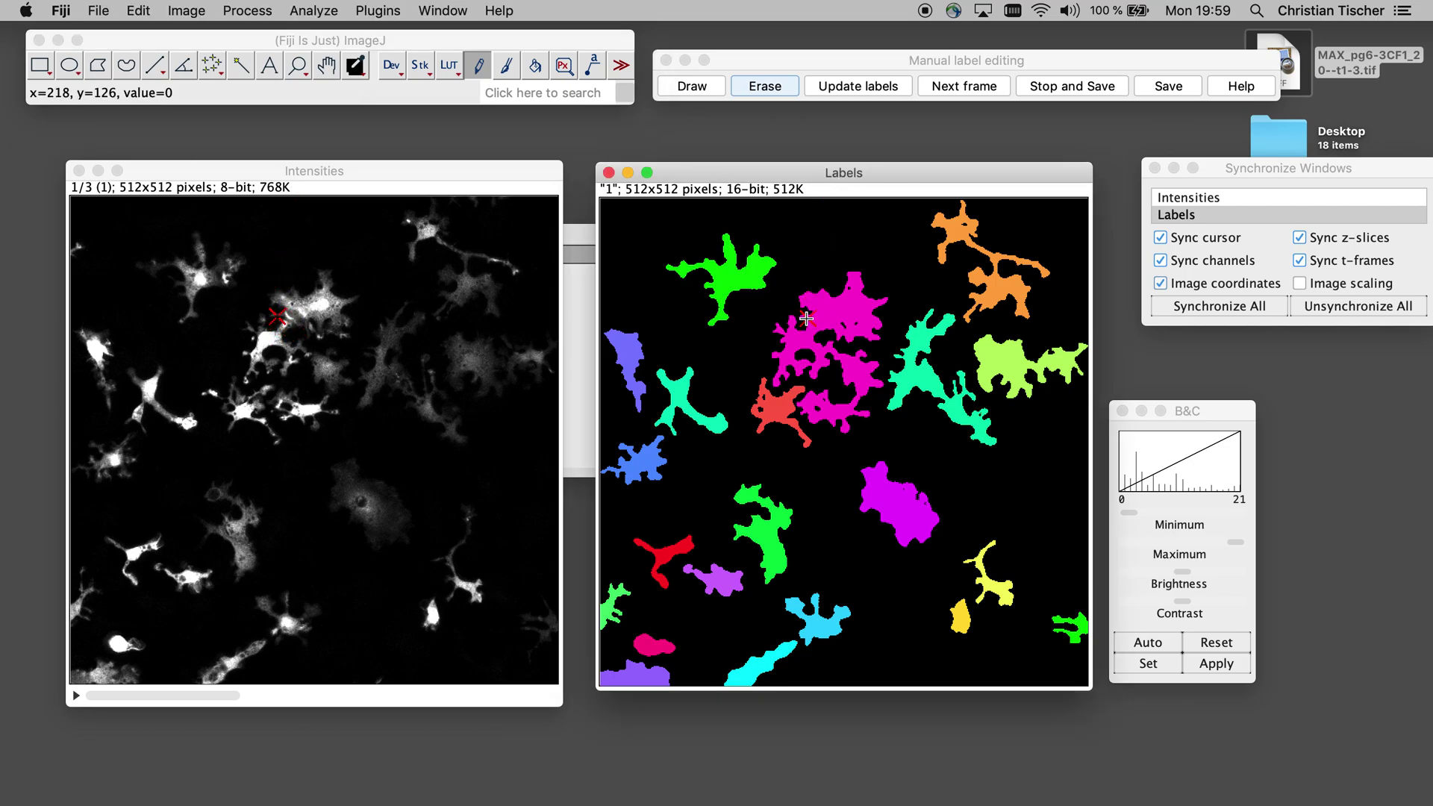
left_click_drag(805, 319, 831, 341)
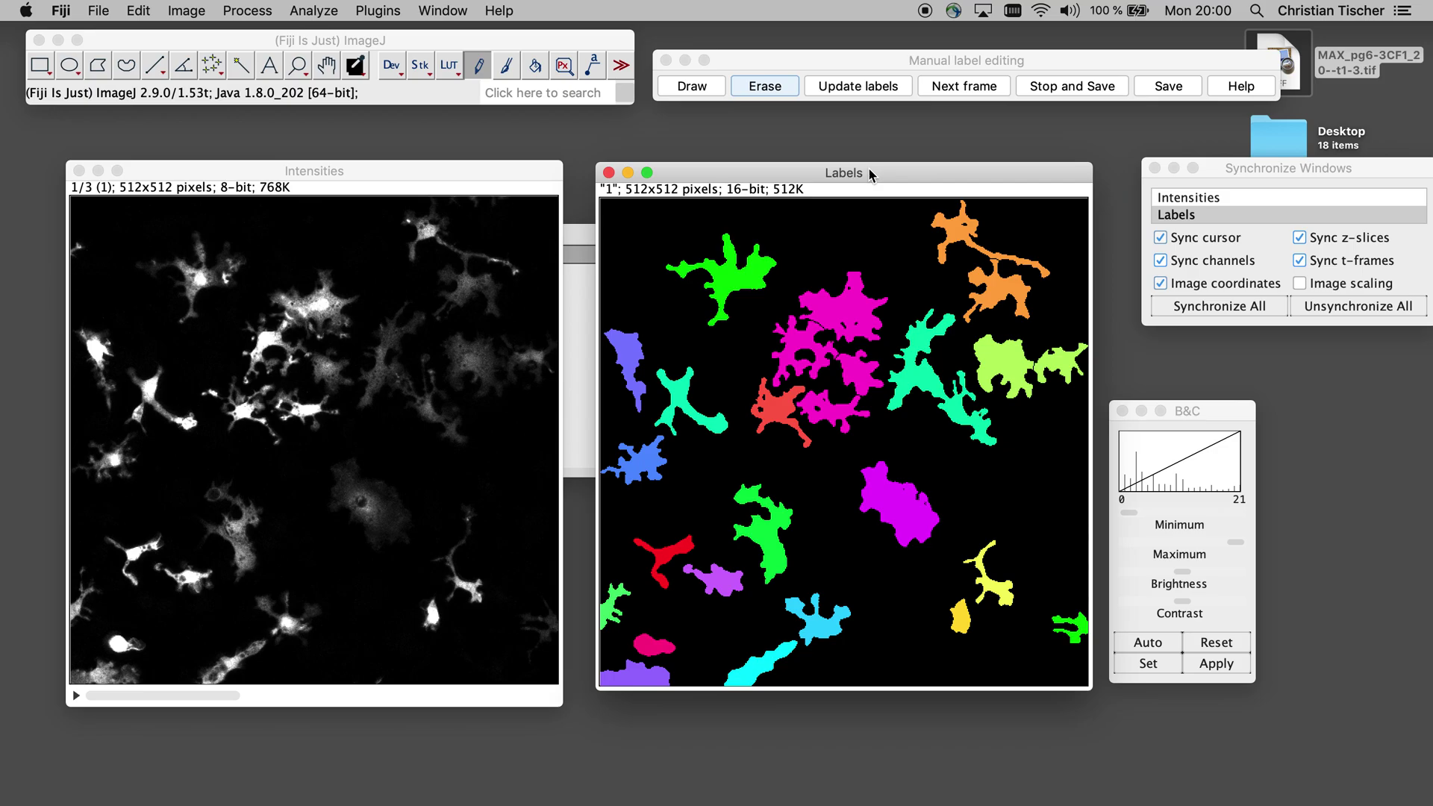
left_click(856, 87)
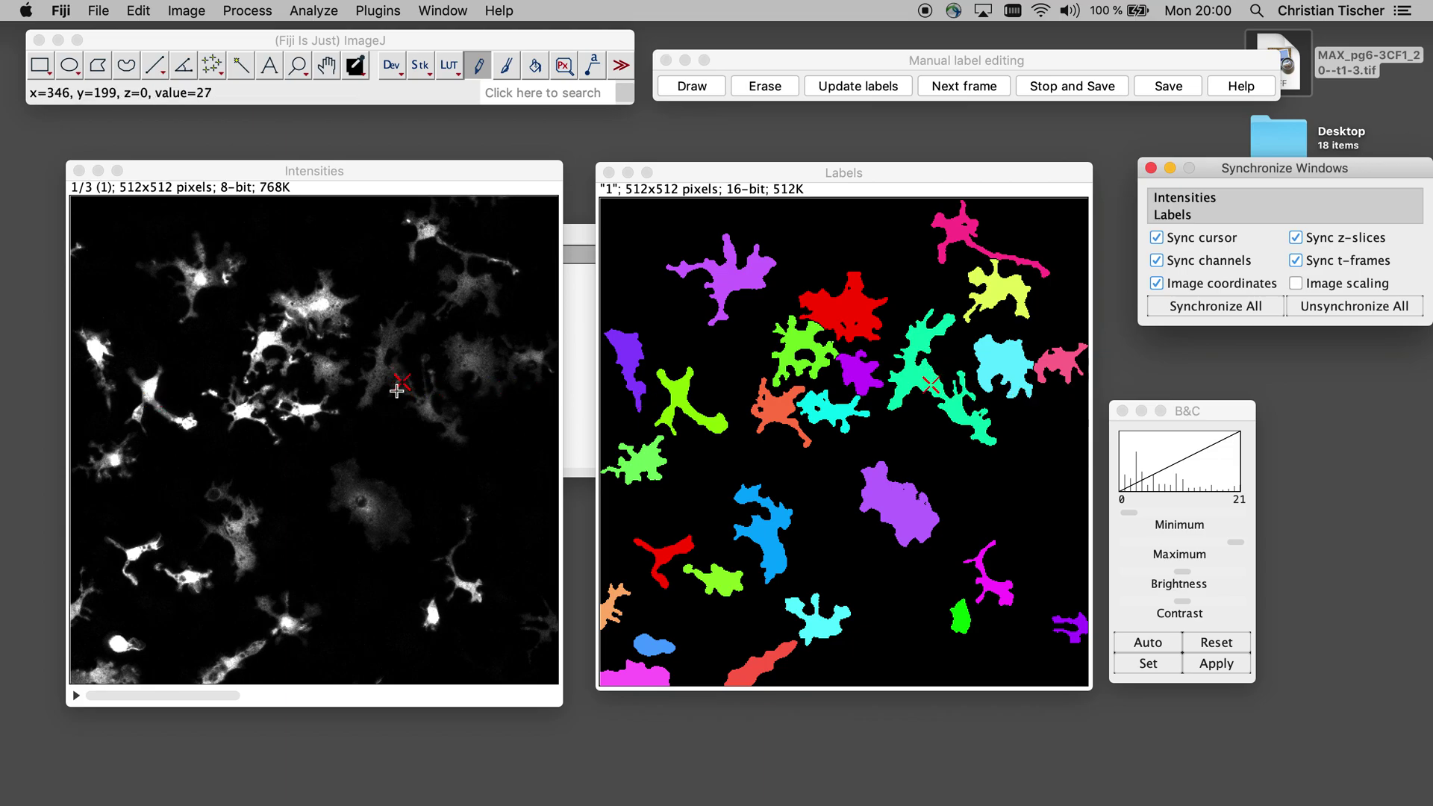
Cut the green label into two cells, update the labels, and move to frame 2.
left_click(686, 180)
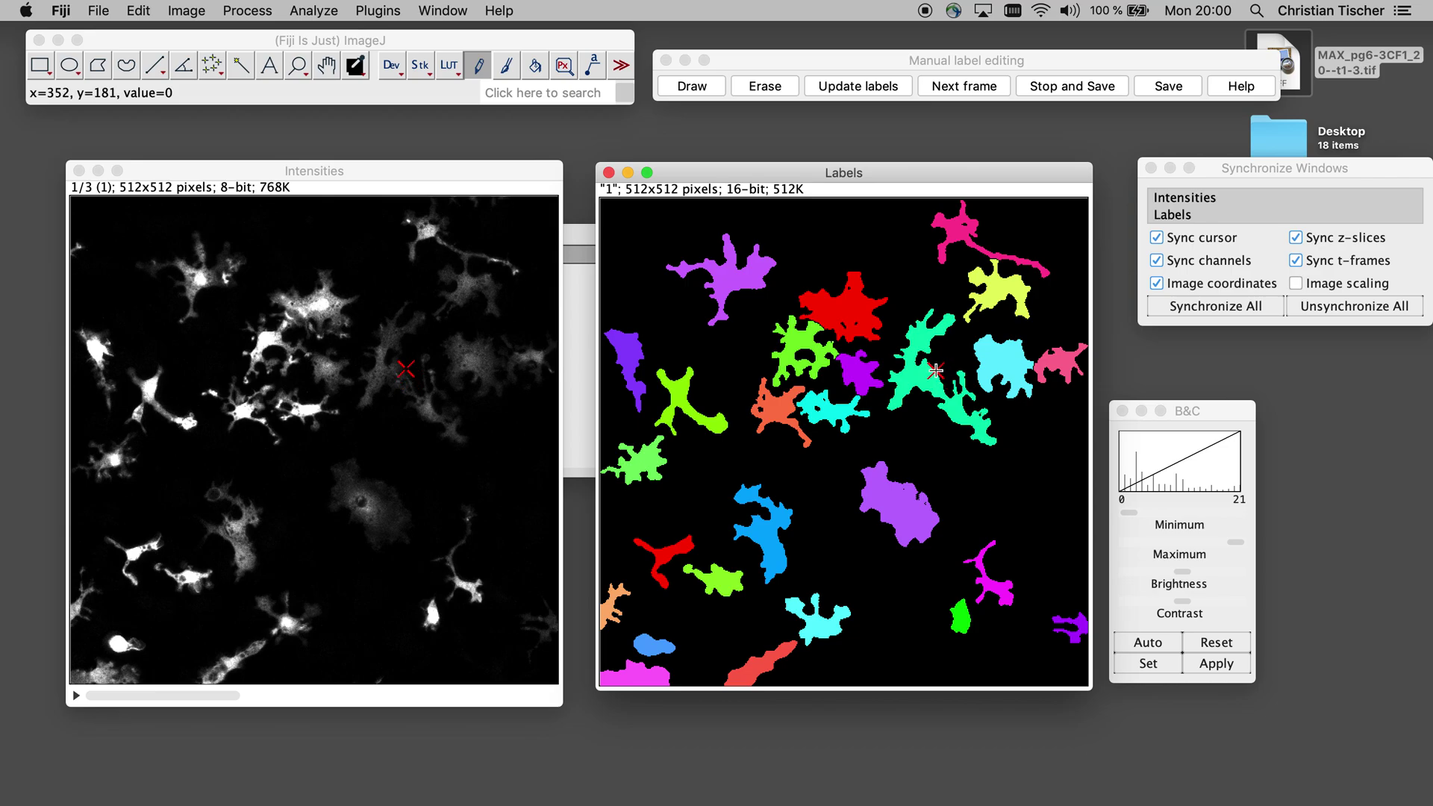
left_click_drag(934, 371, 929, 409)
left_click(841, 87)
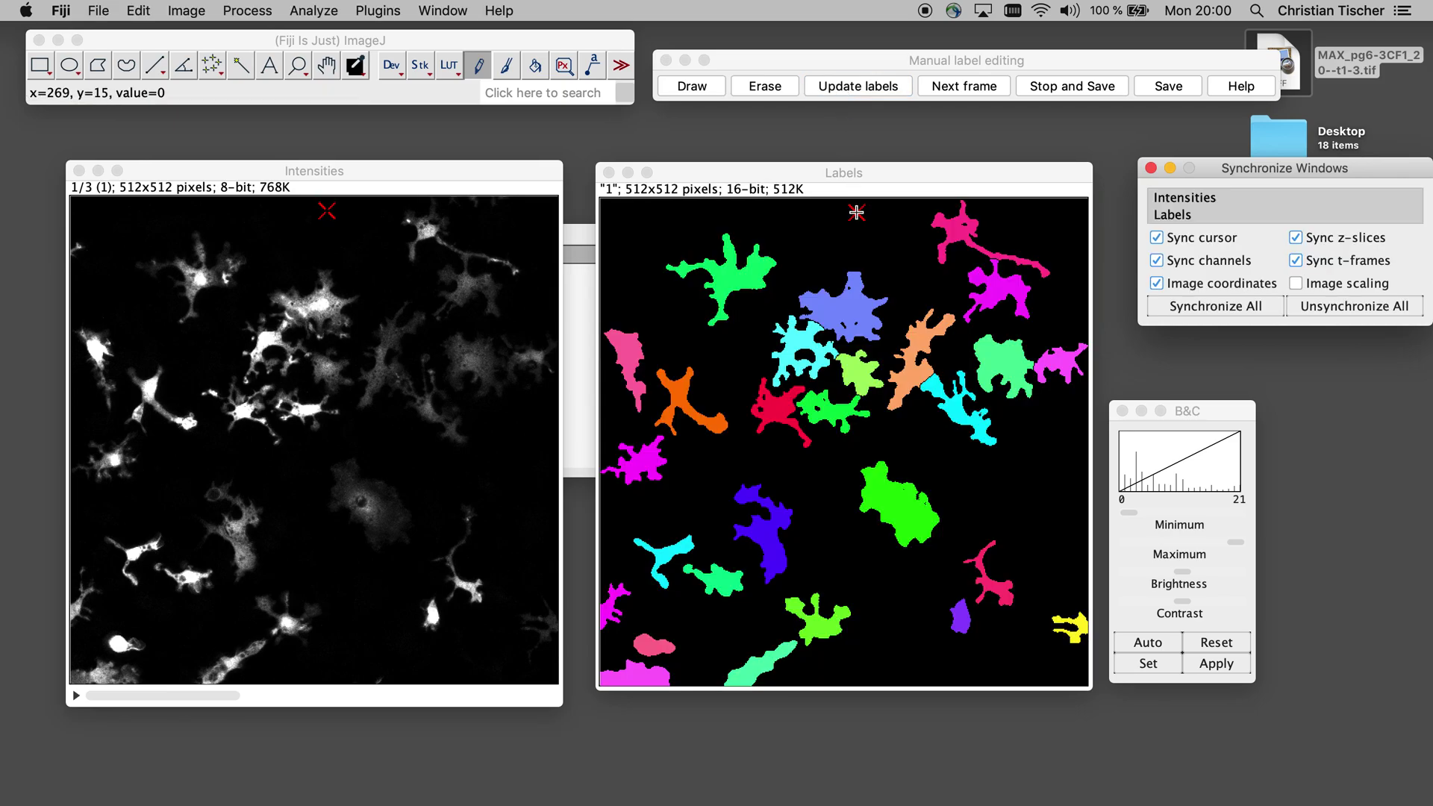
left_click(955, 91)
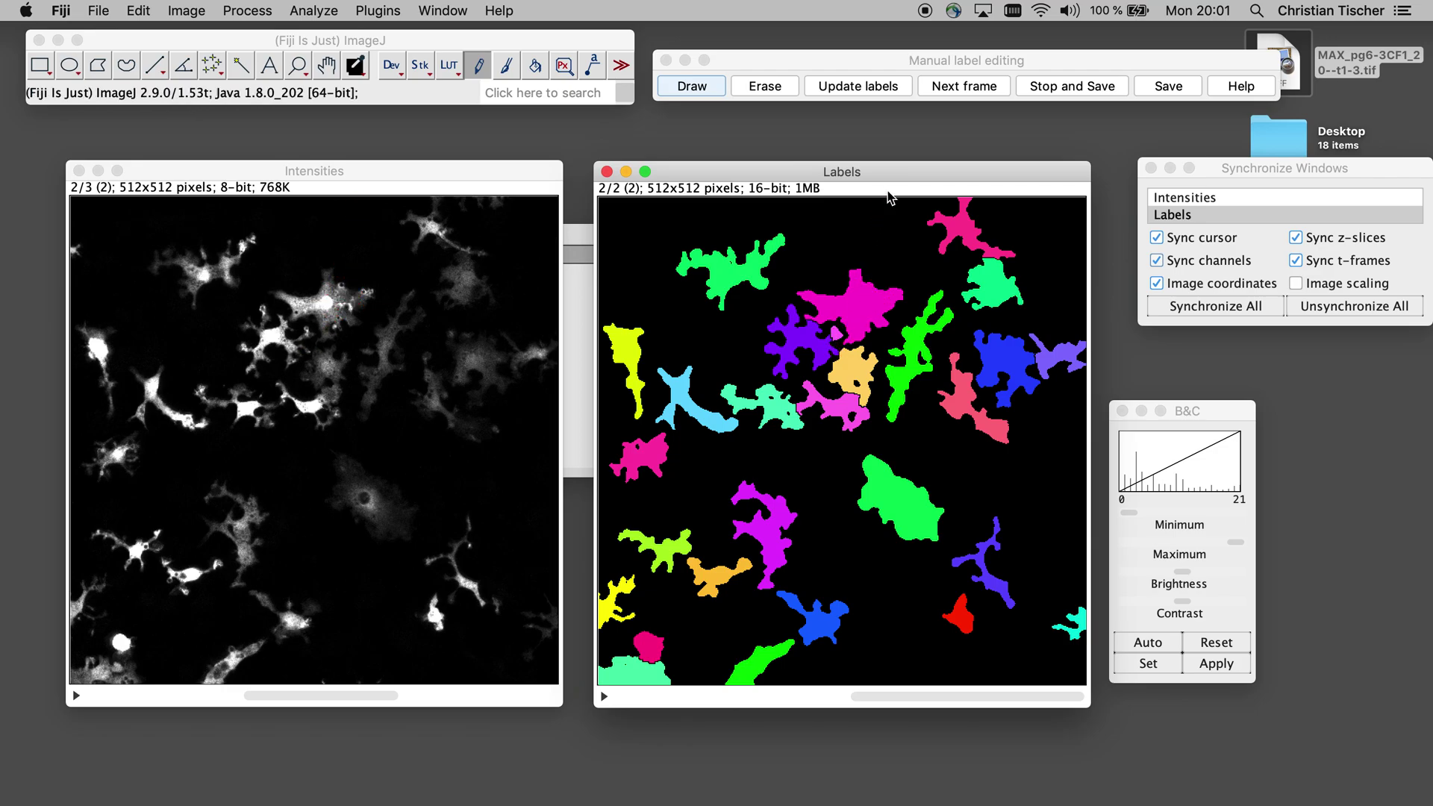
Synchronise zoom and magnify both frame 2 images on the purple and pink cells.
left_click_drag(888, 178, 875, 176)
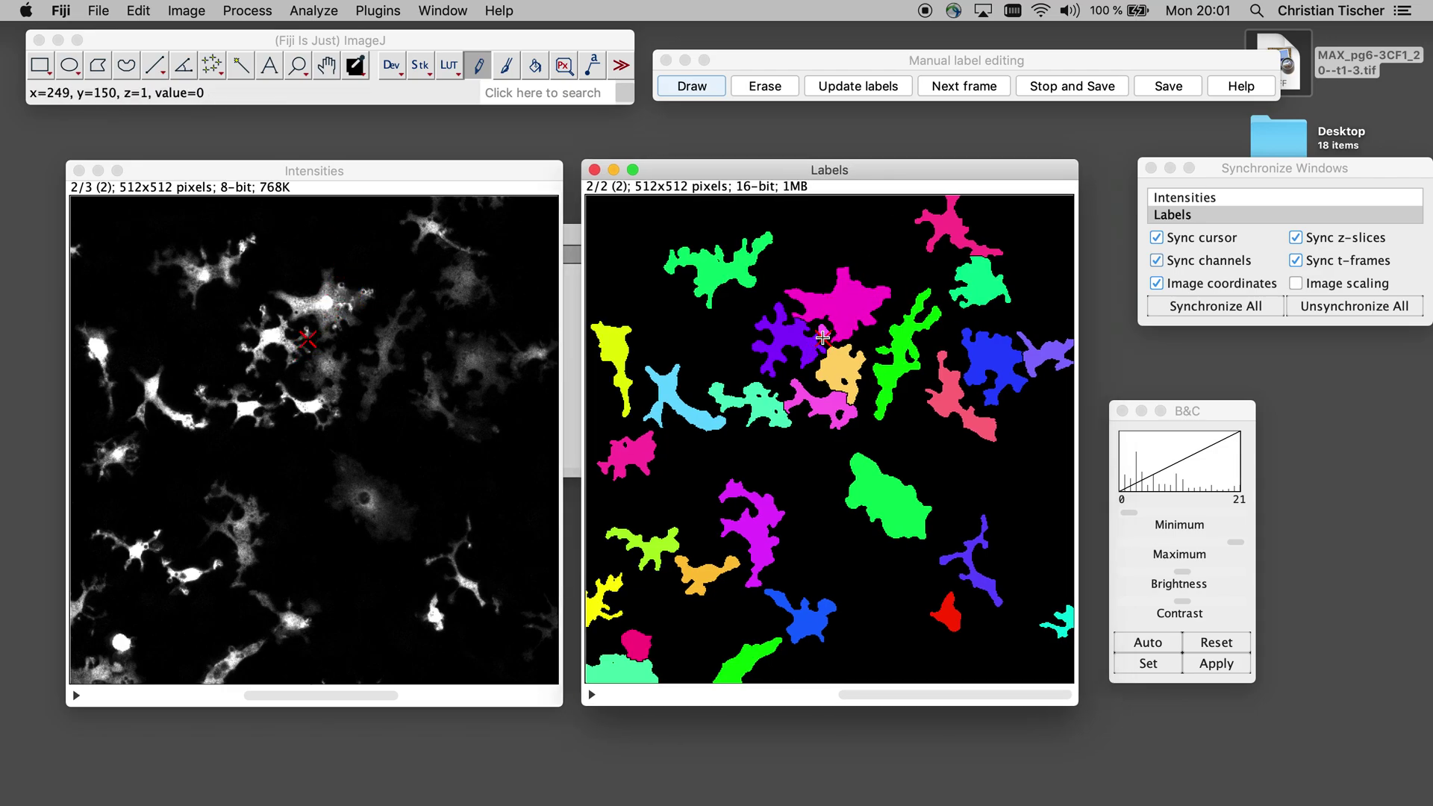
left_click(1296, 283)
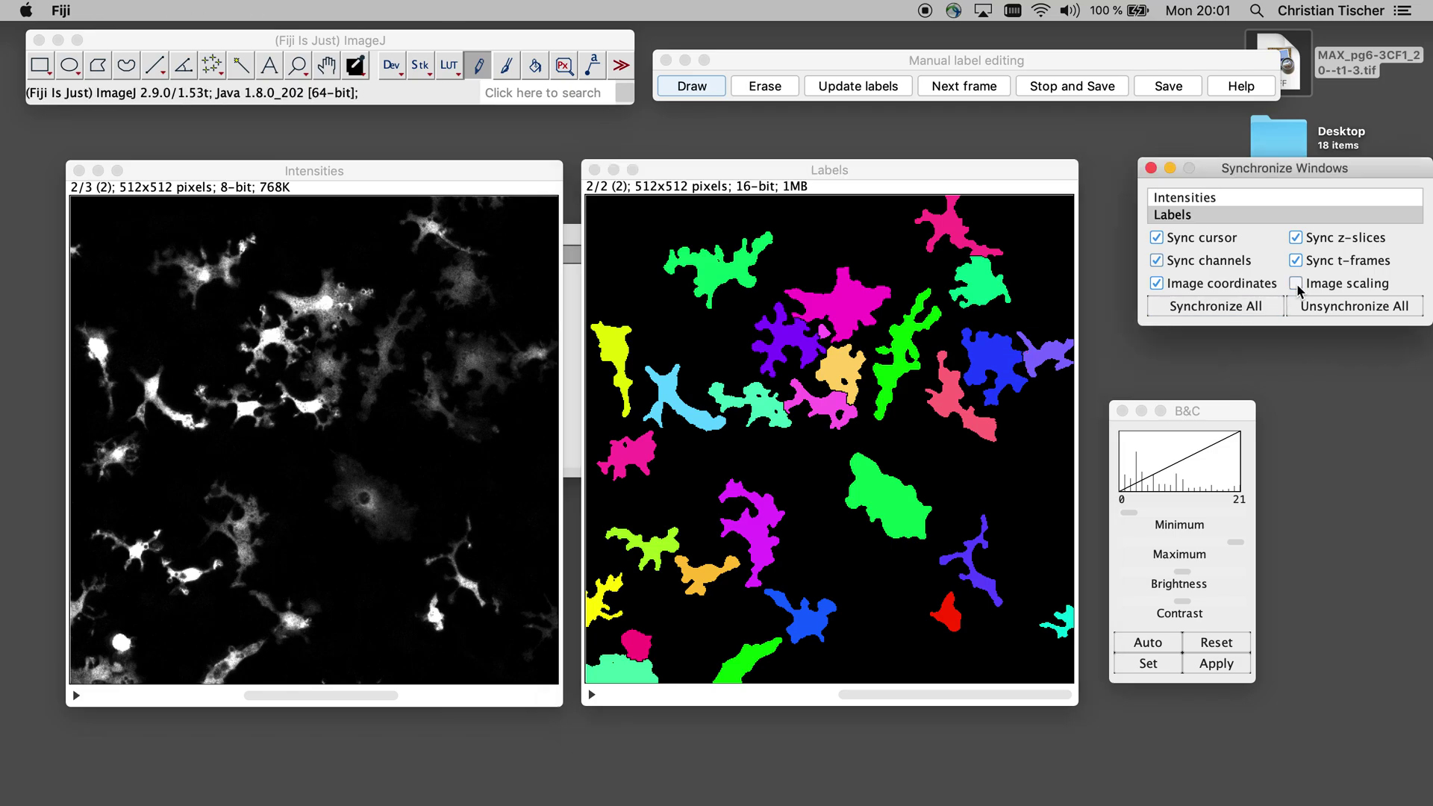
left_click(298, 66)
left_click(818, 346)
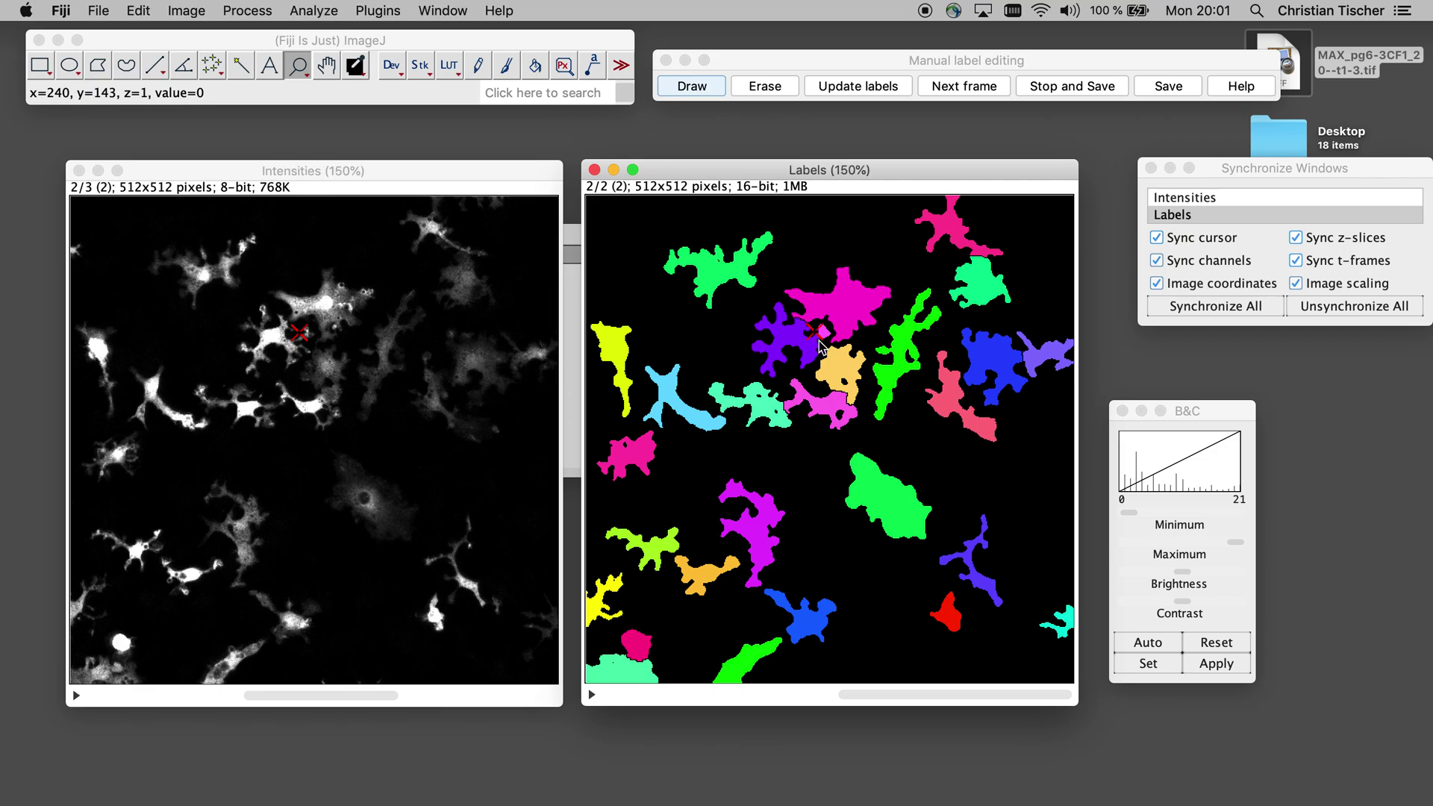
left_click(818, 345)
left_click(823, 380)
left_click(829, 417)
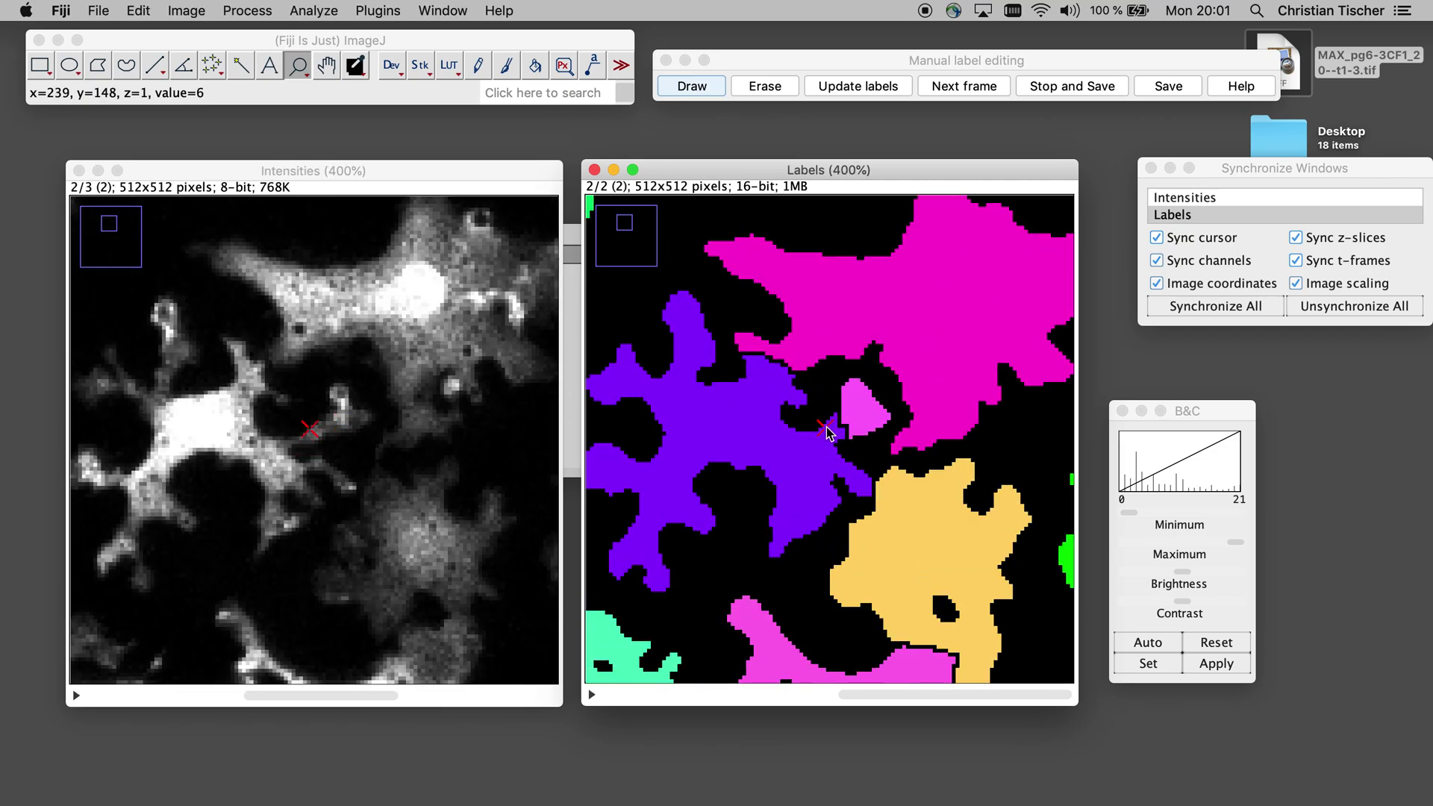
left_click(791, 64)
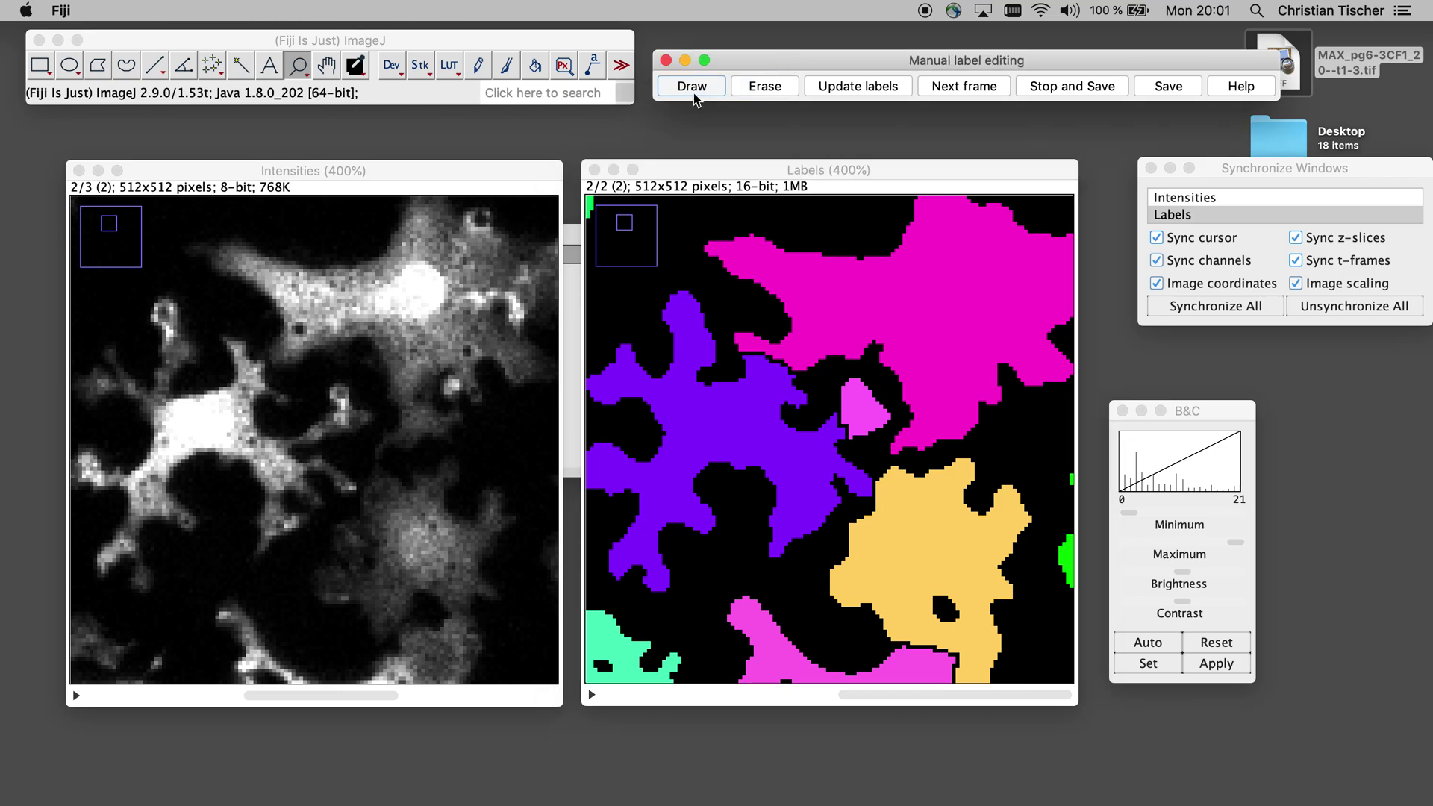
left_click(768, 176)
left_click(839, 417)
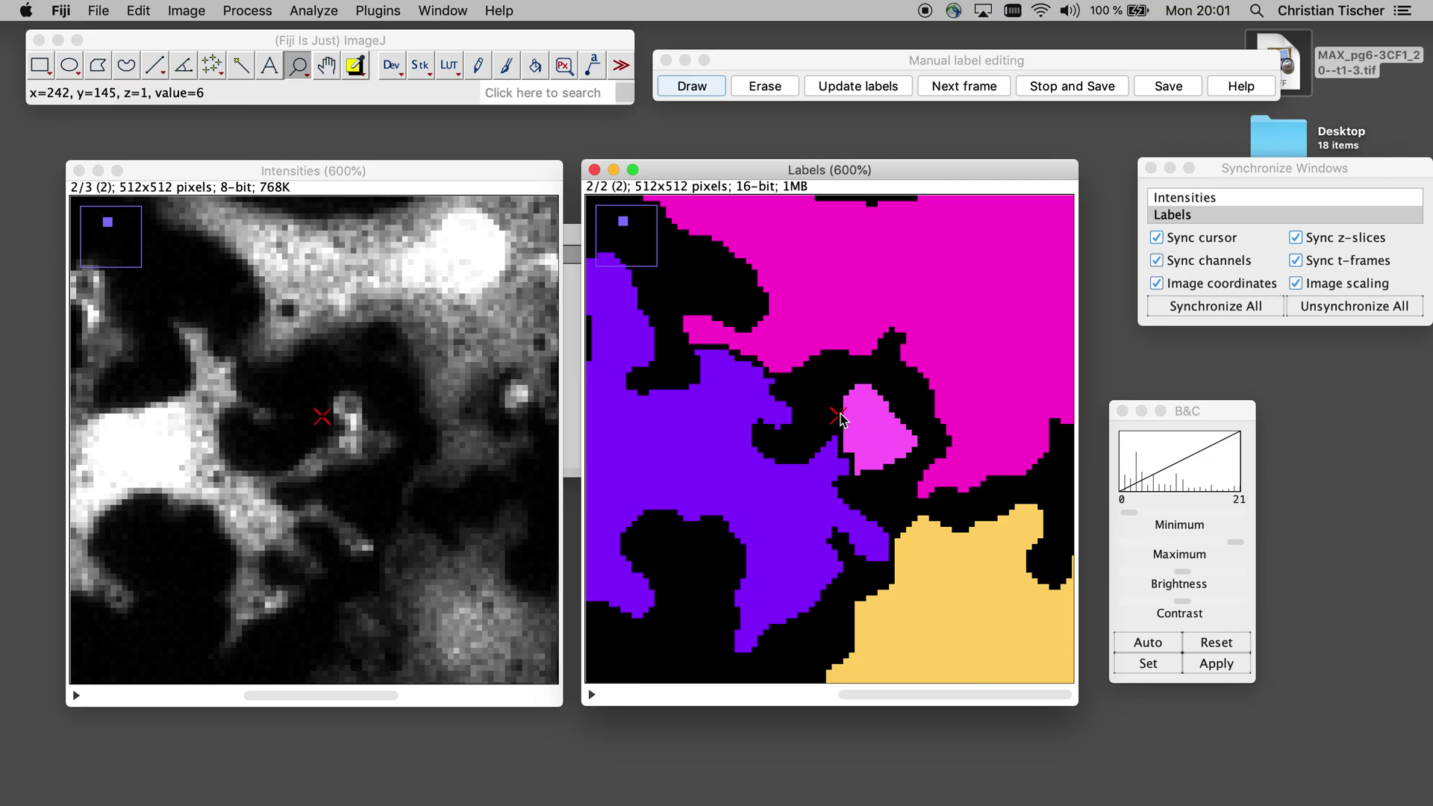
Paint a short pencil stroke near the pink fragment and update the frame 2 labels.
left_click(478, 65)
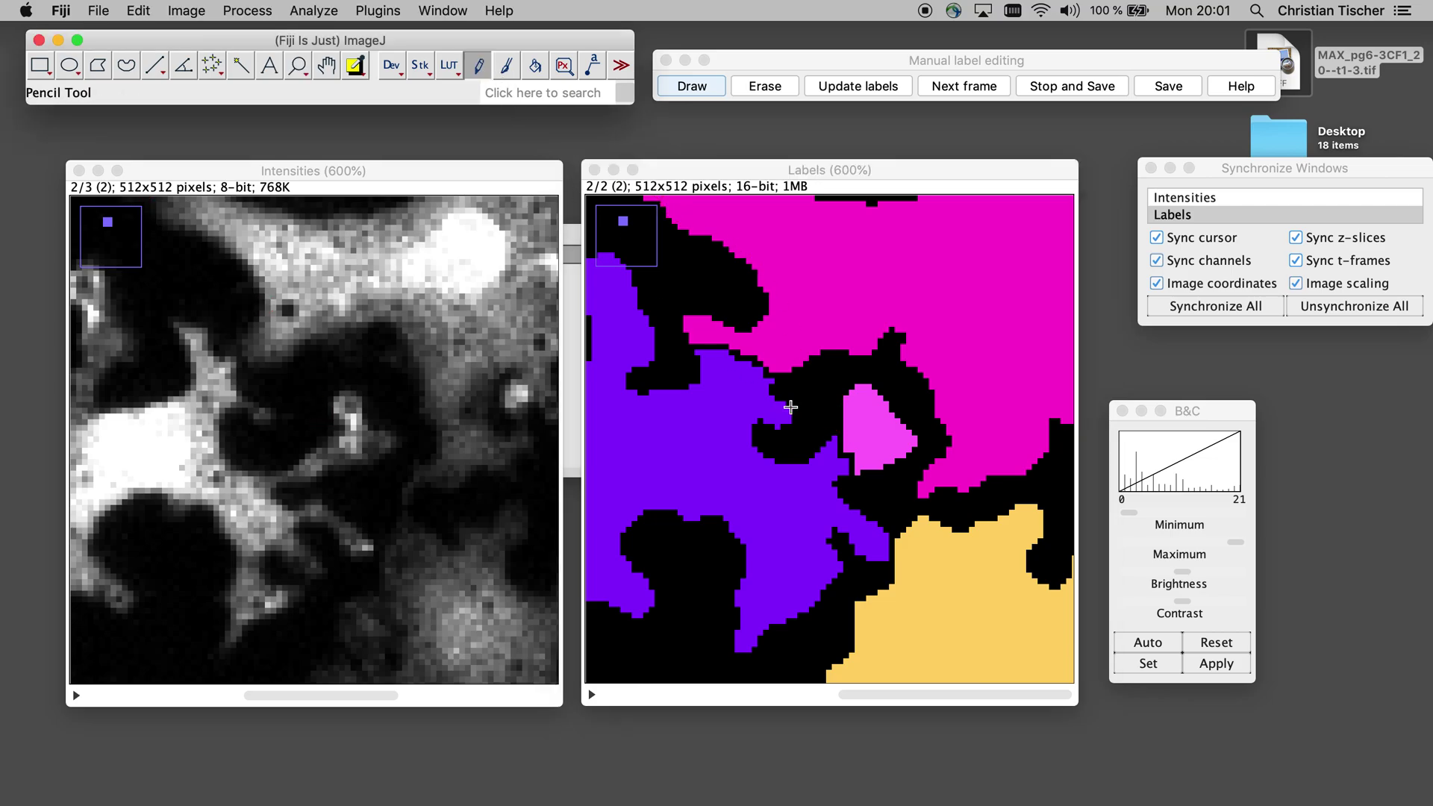
left_click(842, 447)
mouse_move(835, 450)
left_mouse_down()
mouse_move(844, 438)
mouse_move(838, 451)
left_mouse_up()
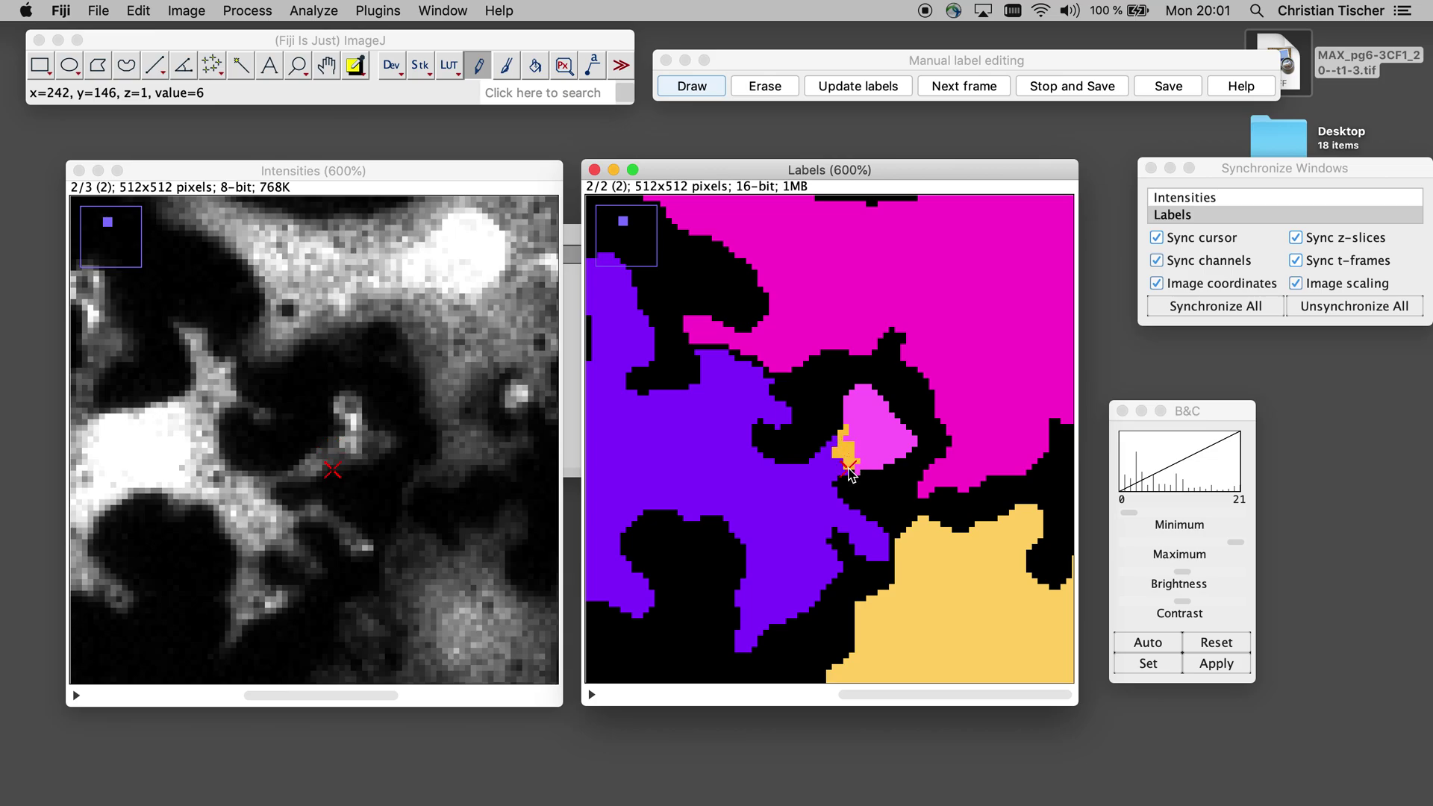
left_click(854, 88)
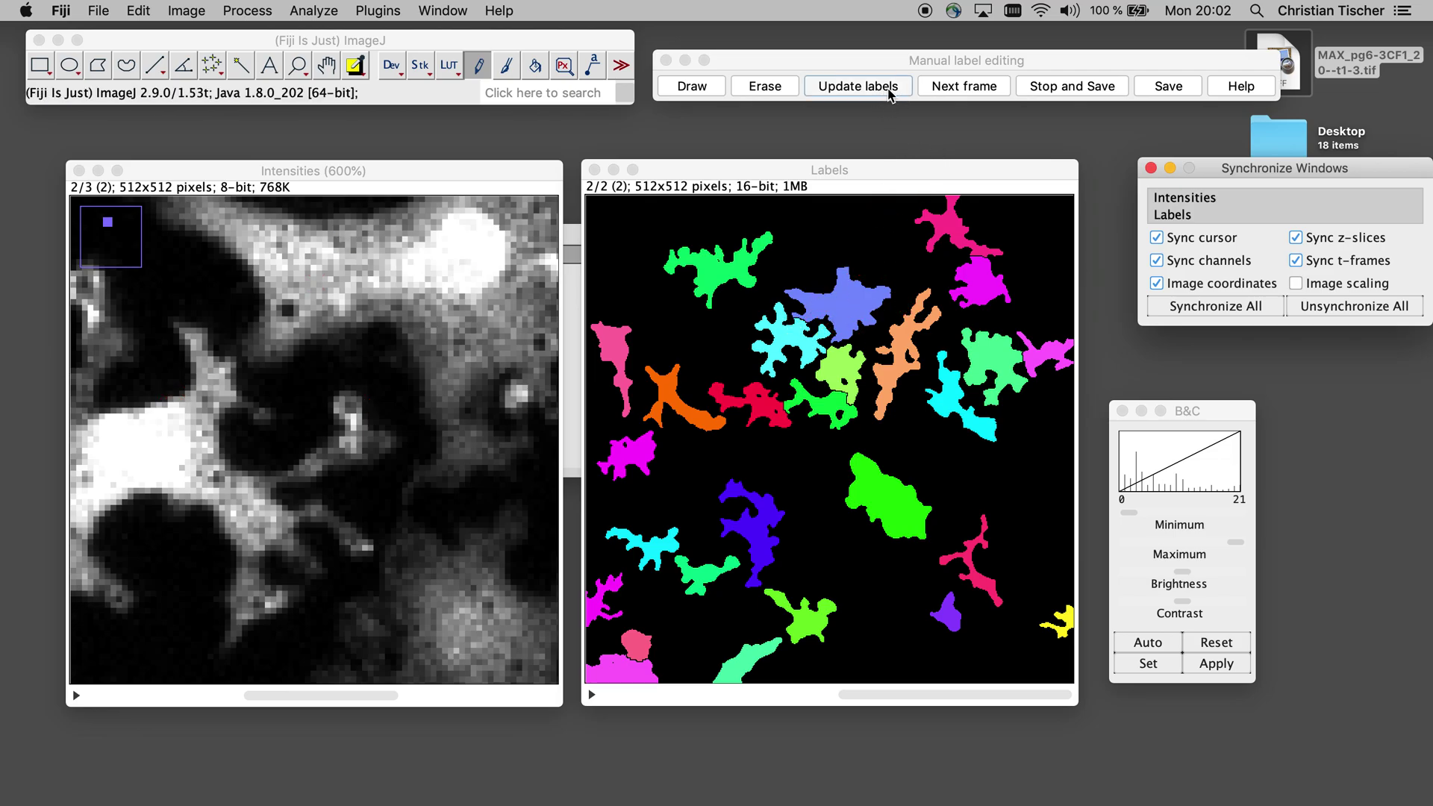
Advance the label editor to frame 3/3.
left_click(937, 87)
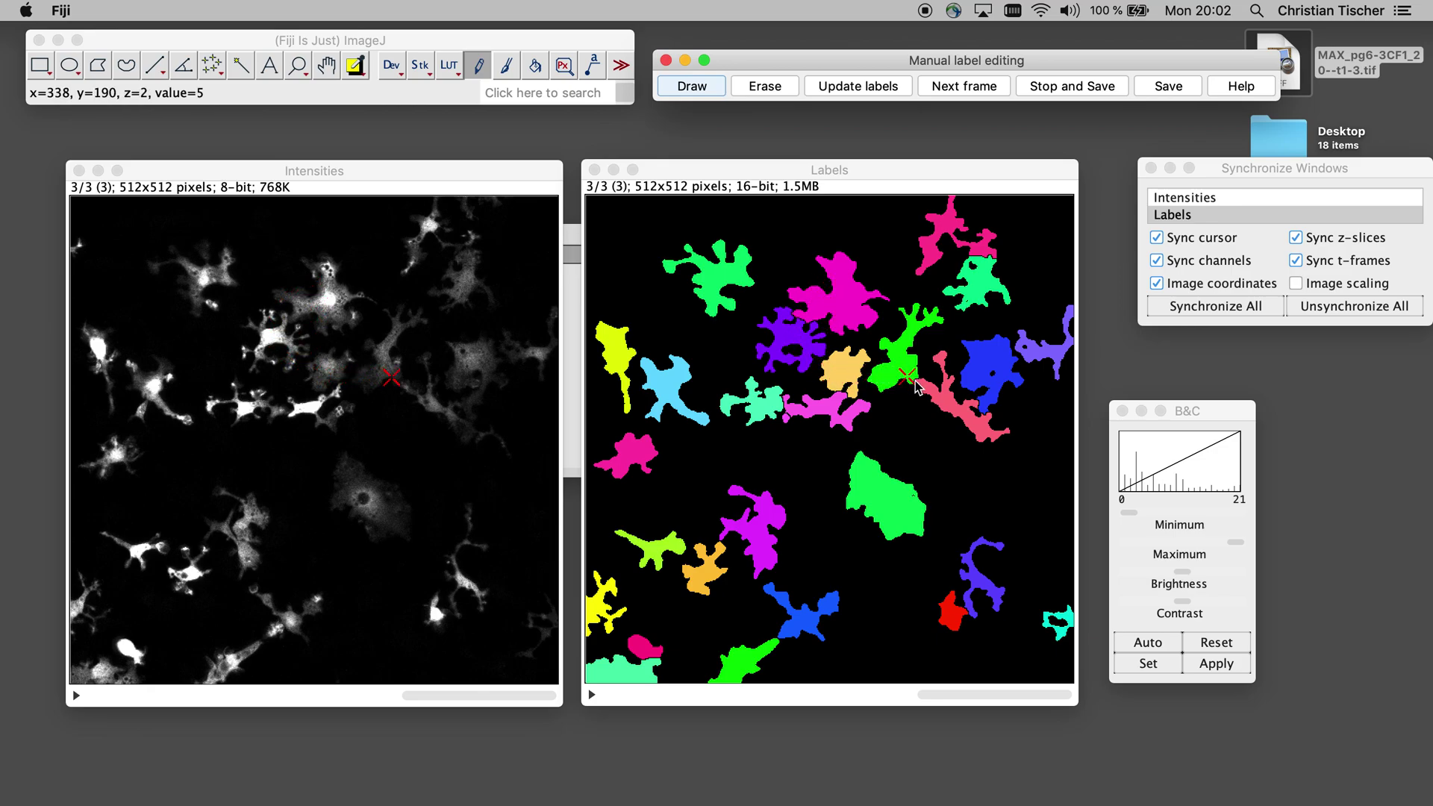
Enable zoom synchronisation and zoom both frame 3 images to 400% on the pink-green boundary.
left_click(985, 166)
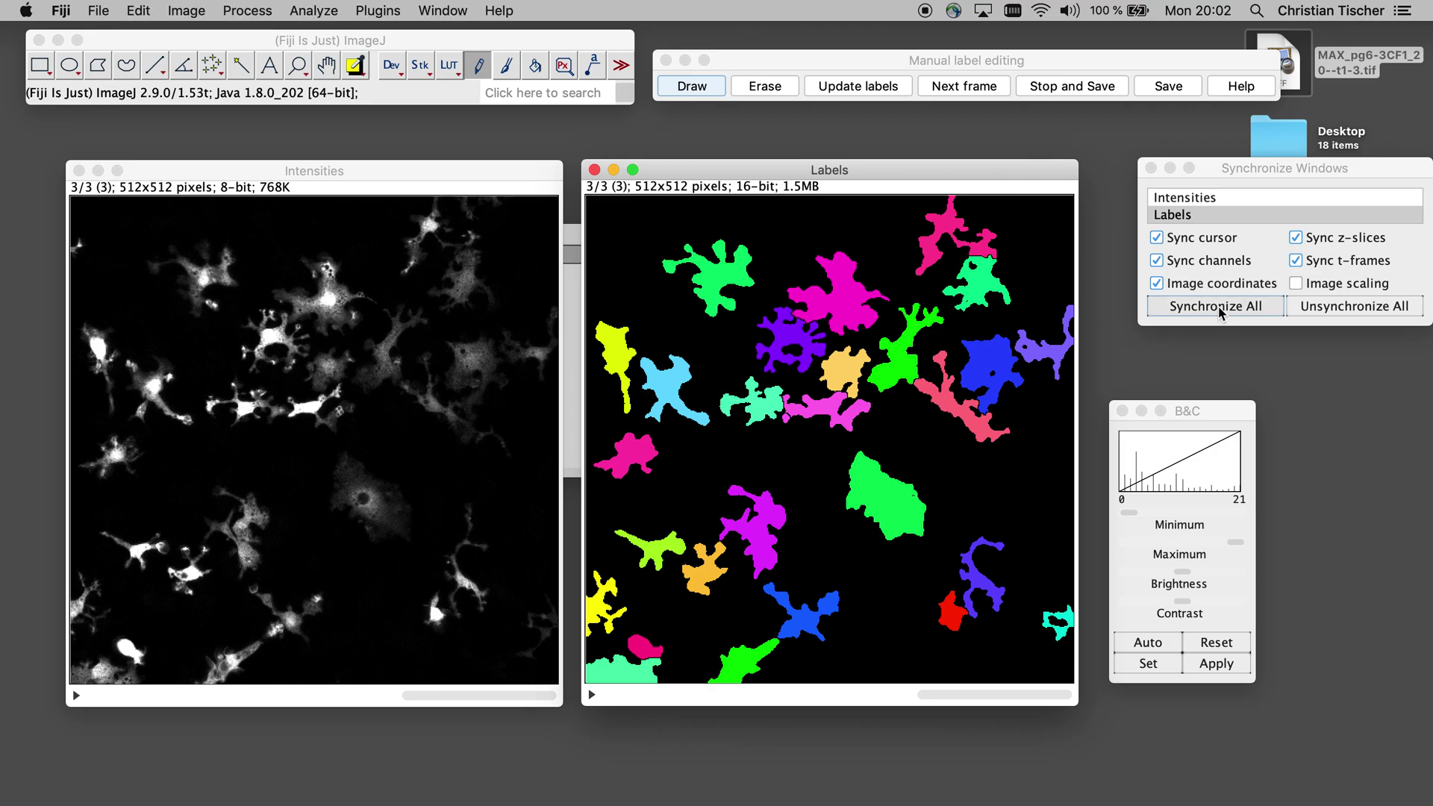
left_click(1291, 280)
left_click(1296, 284)
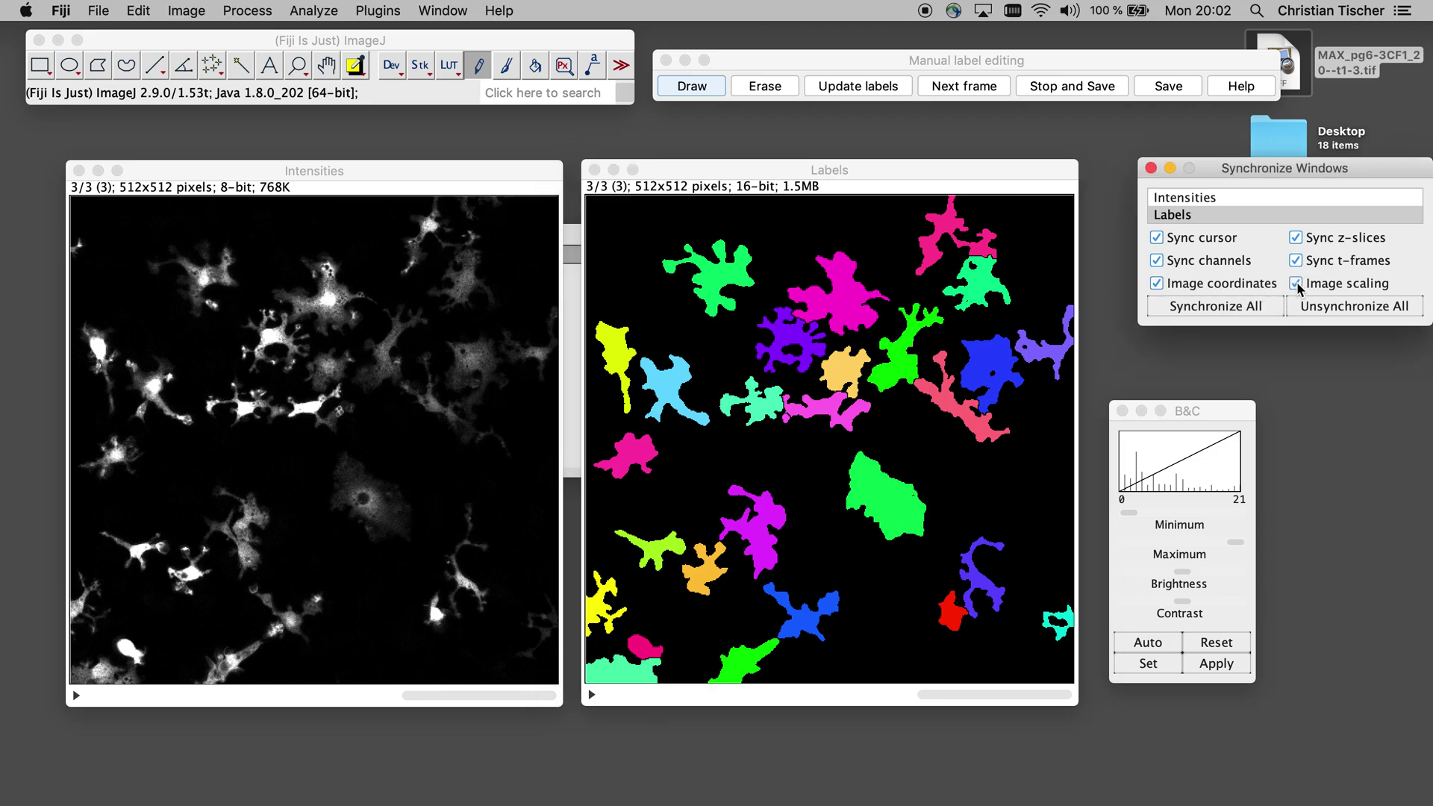
left_click(341, 103)
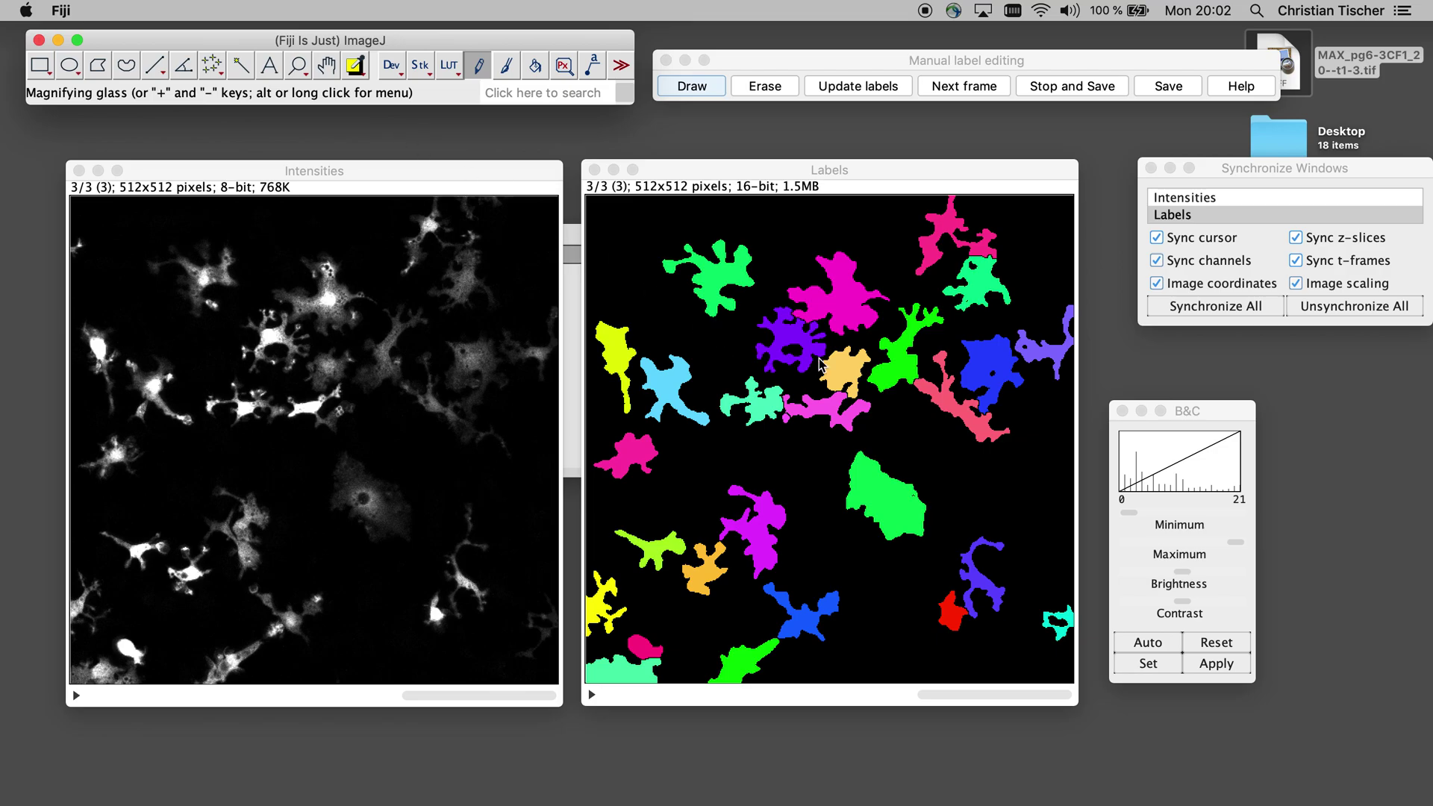
left_click(966, 269)
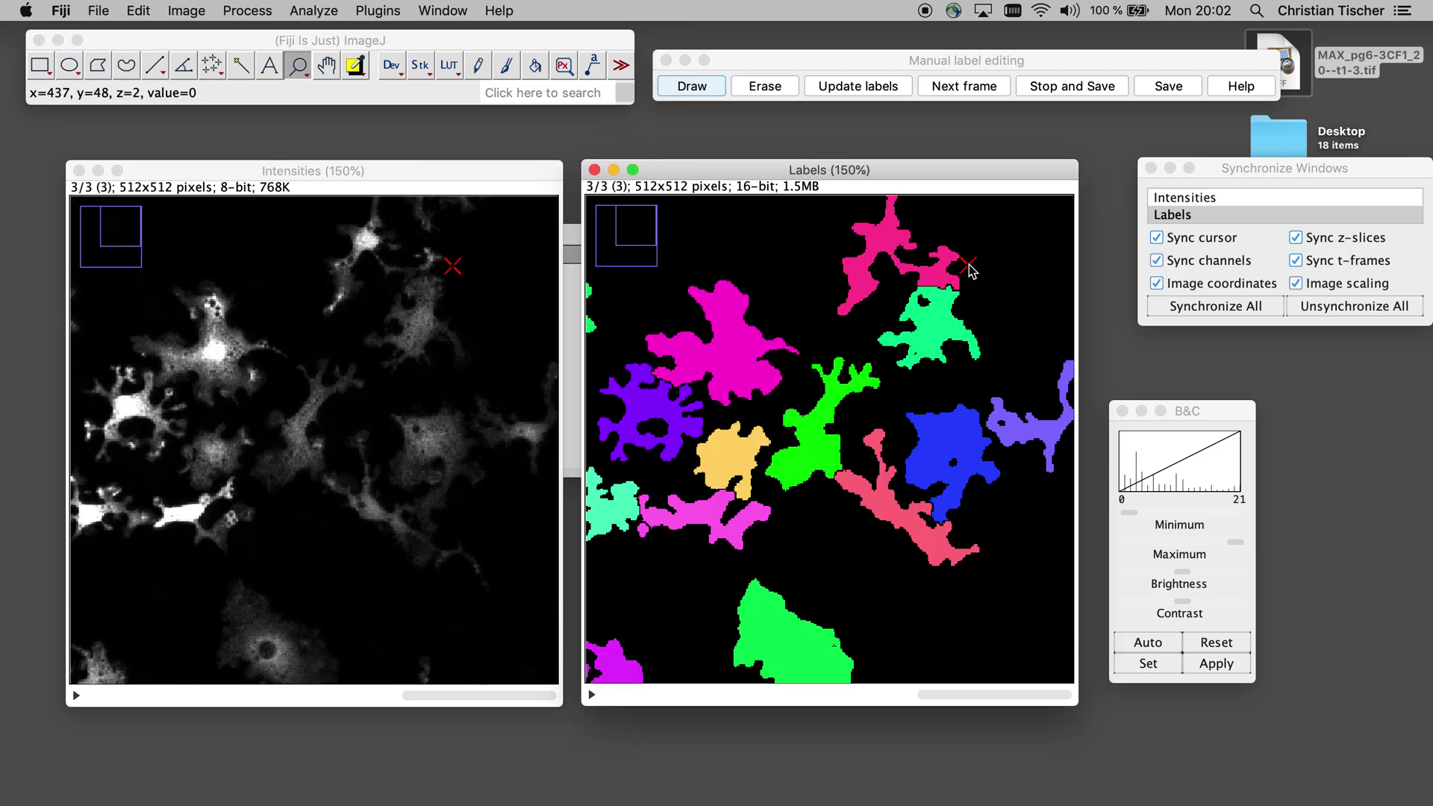
left_click(880, 349)
left_click(837, 395)
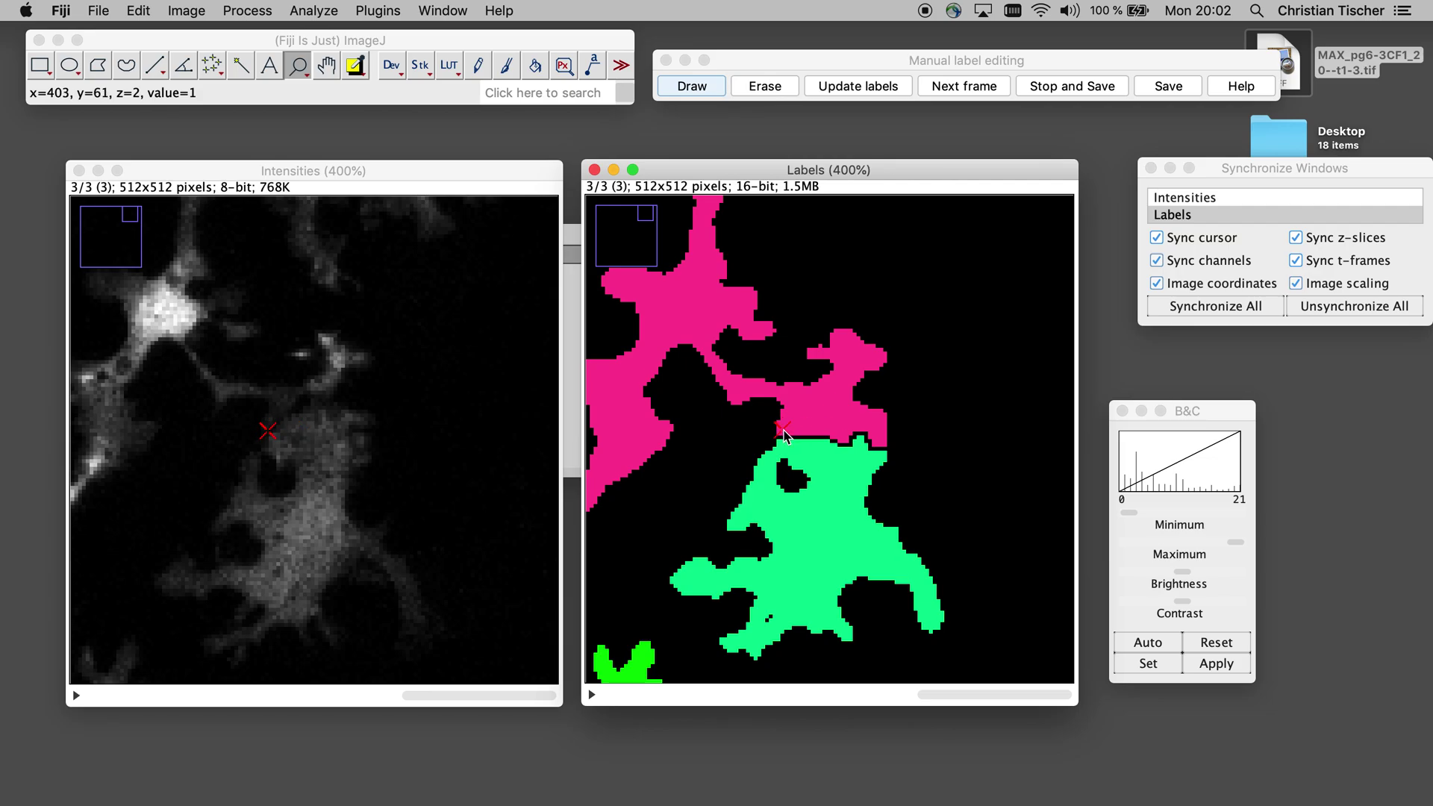
Erase, then paint an orange label along the pink-green boundary, and update the labels.
left_click(692, 87)
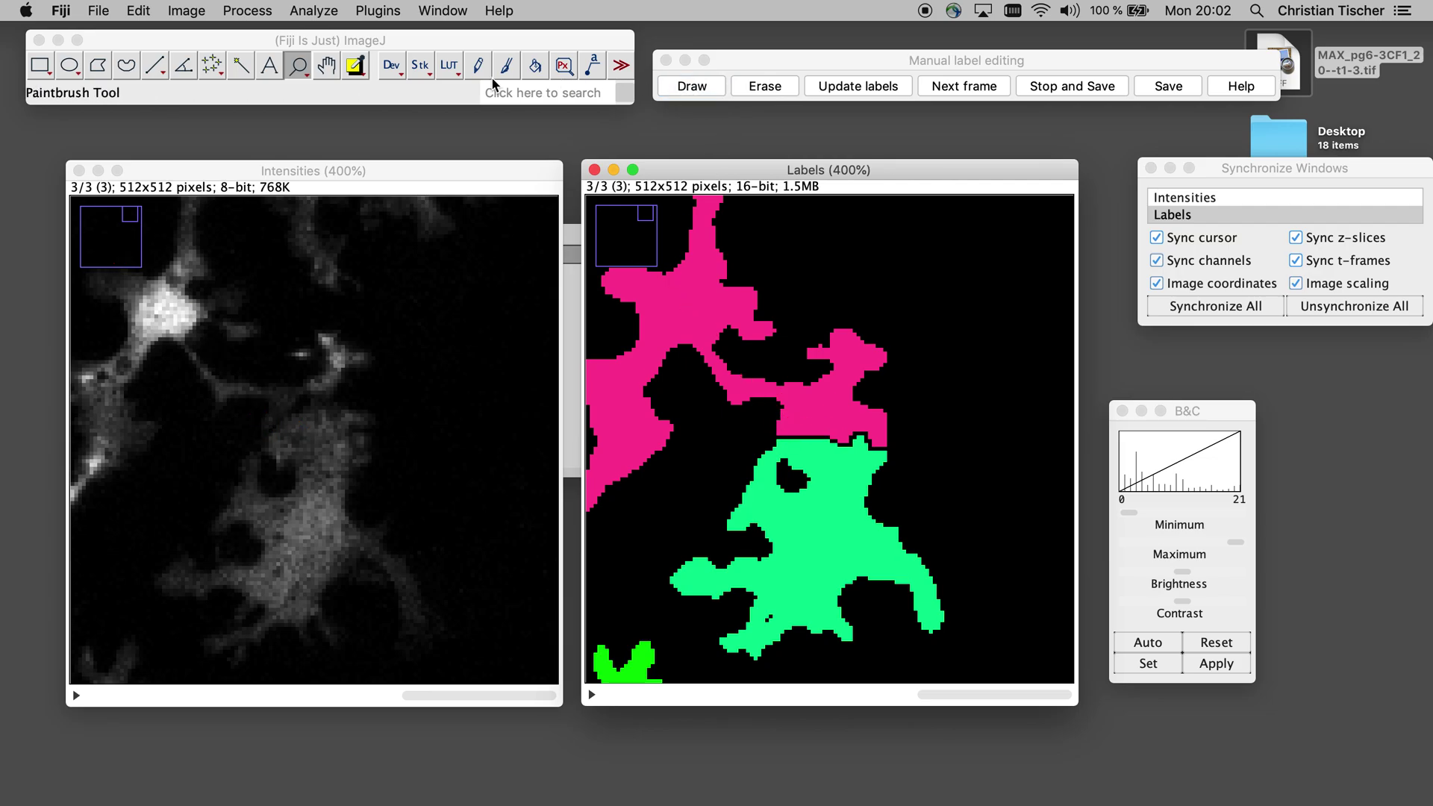
left_click(763, 86)
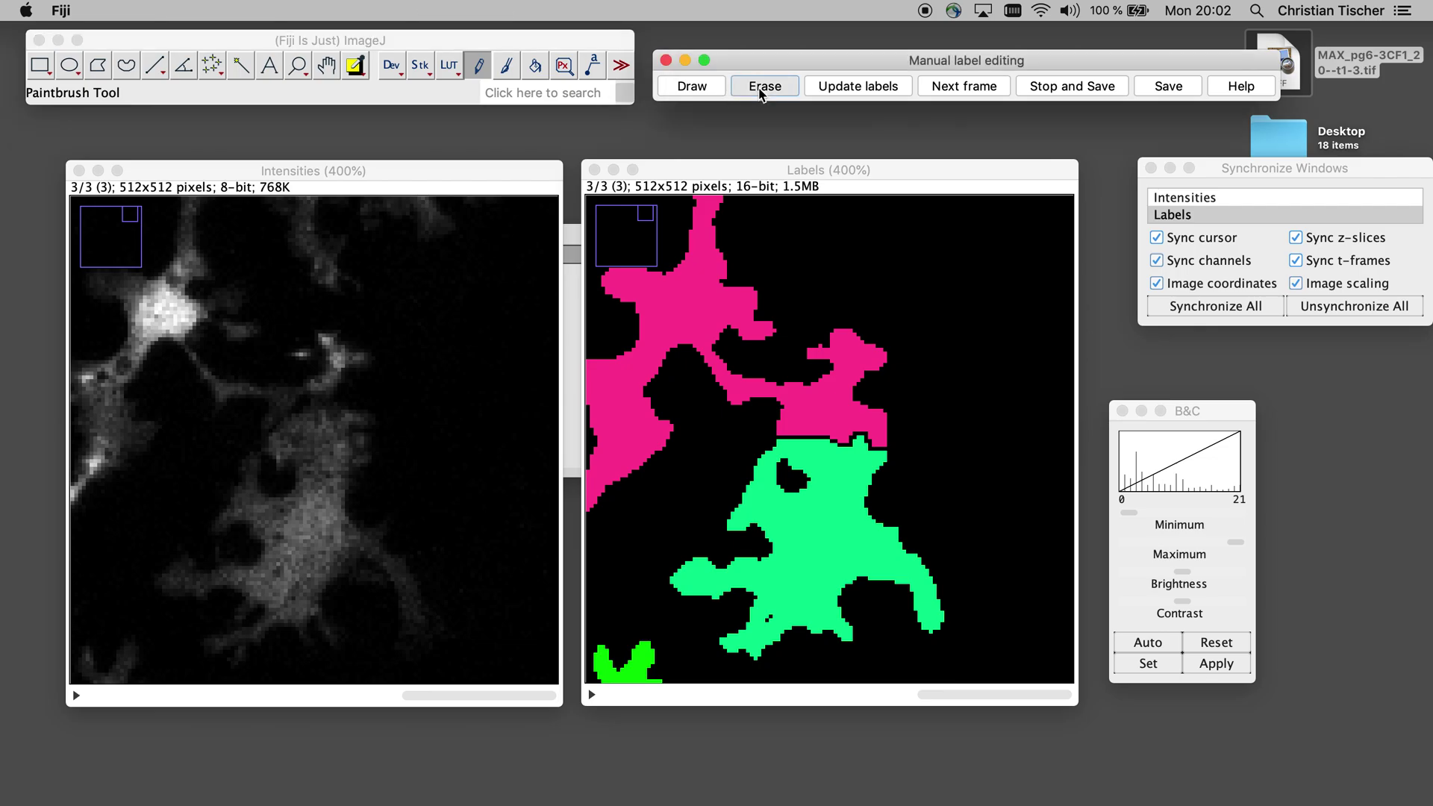
left_click(763, 433)
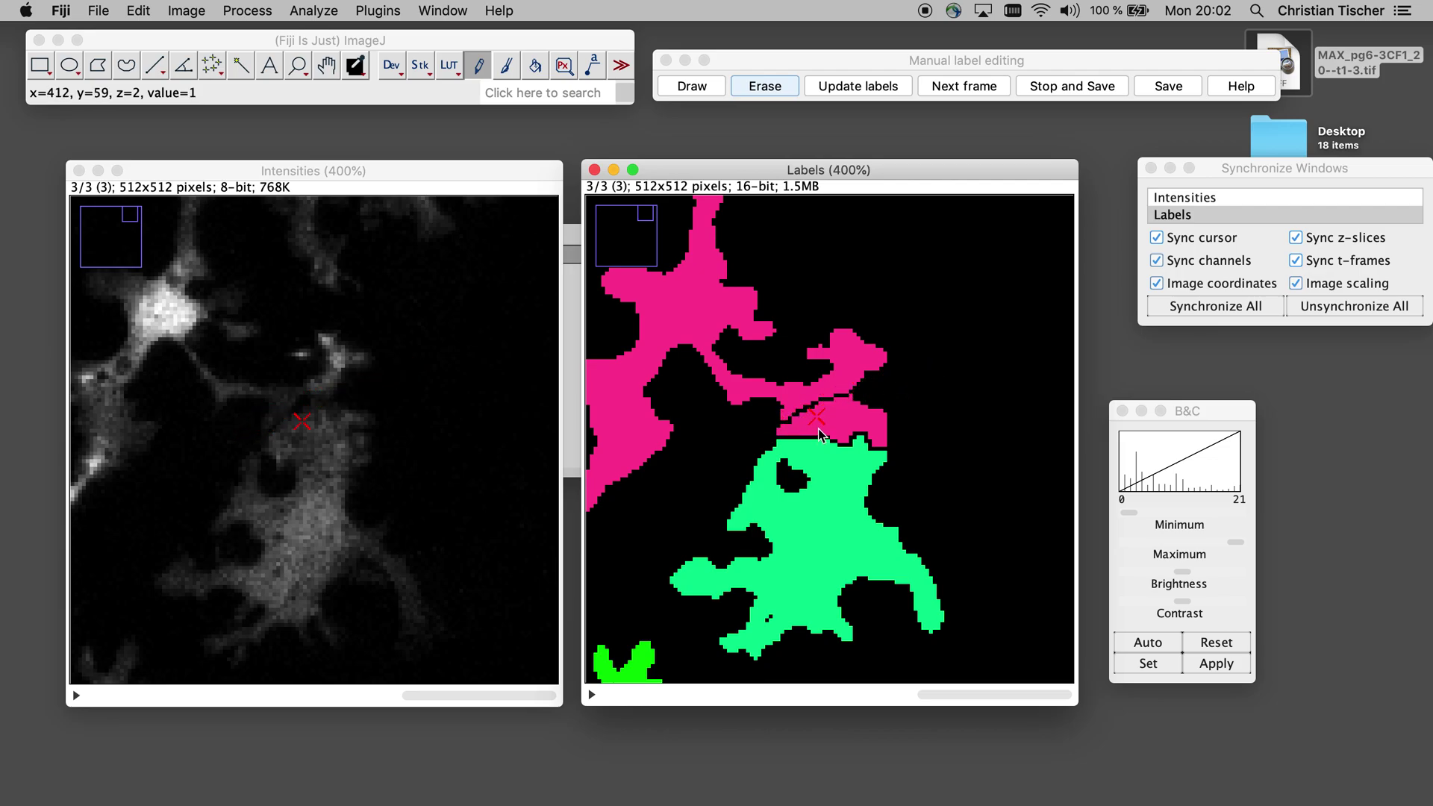
left_click(709, 87)
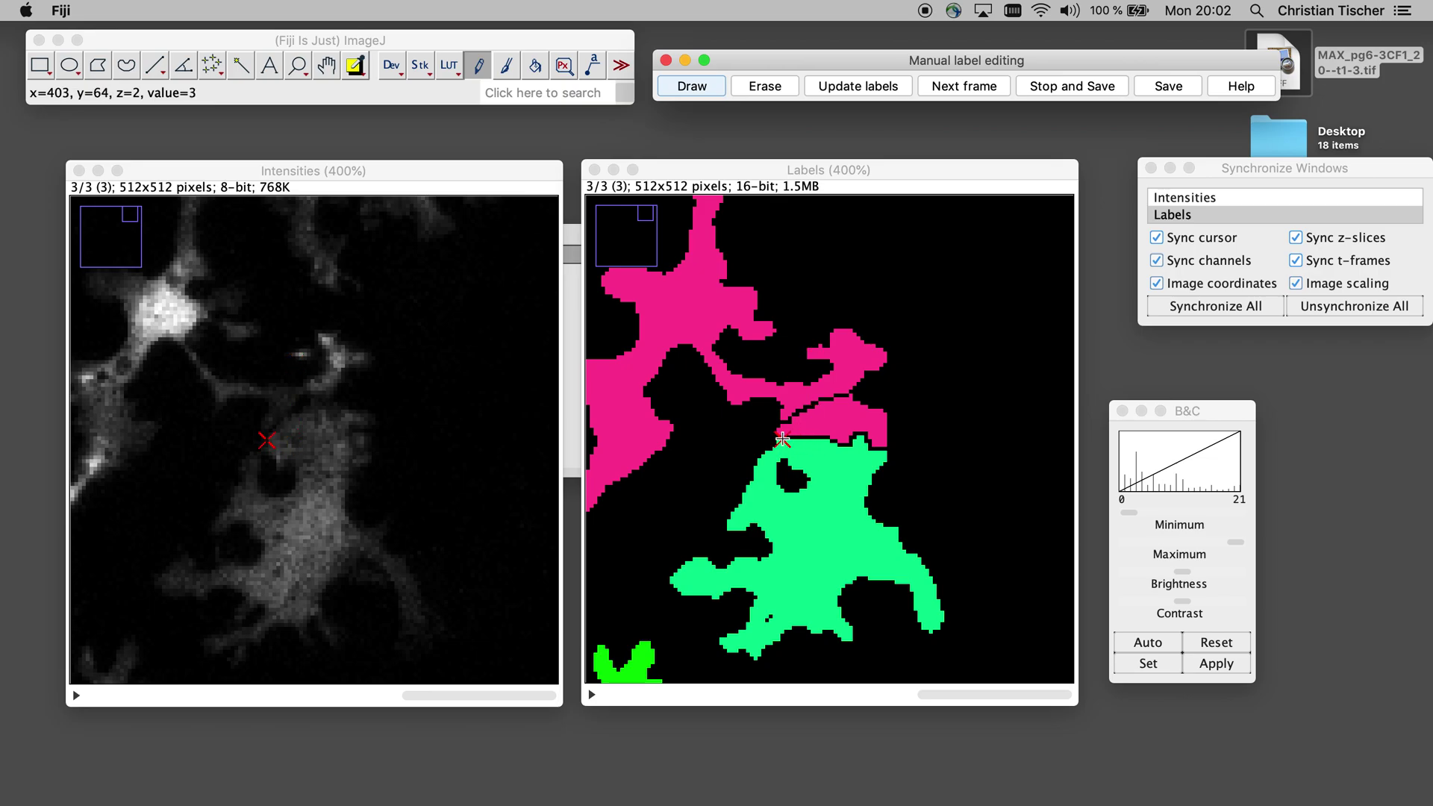
left_click(787, 443)
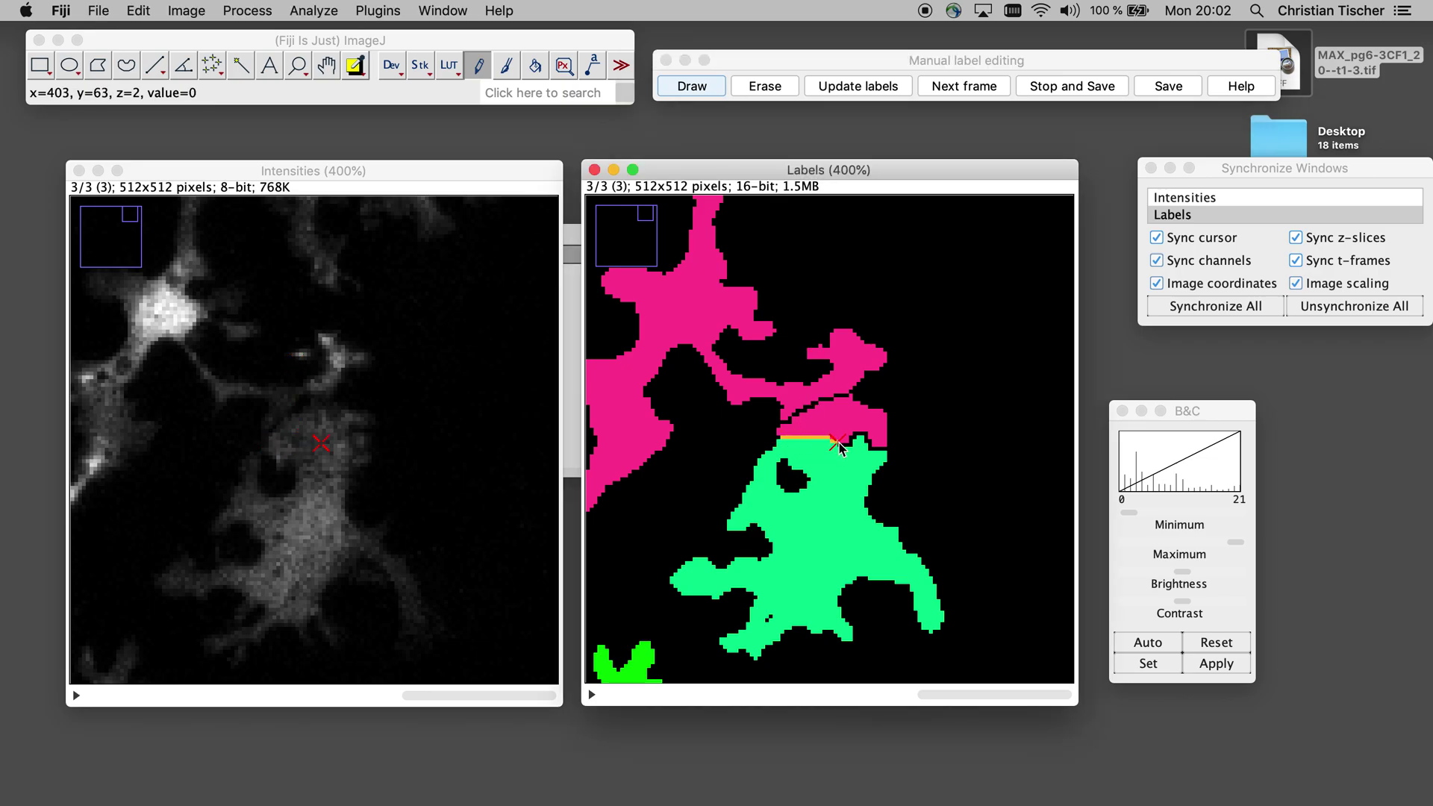
mouse_move(857, 440)
left_mouse_down()
mouse_move(842, 438)
mouse_move(872, 452)
mouse_move(830, 441)
left_mouse_up()
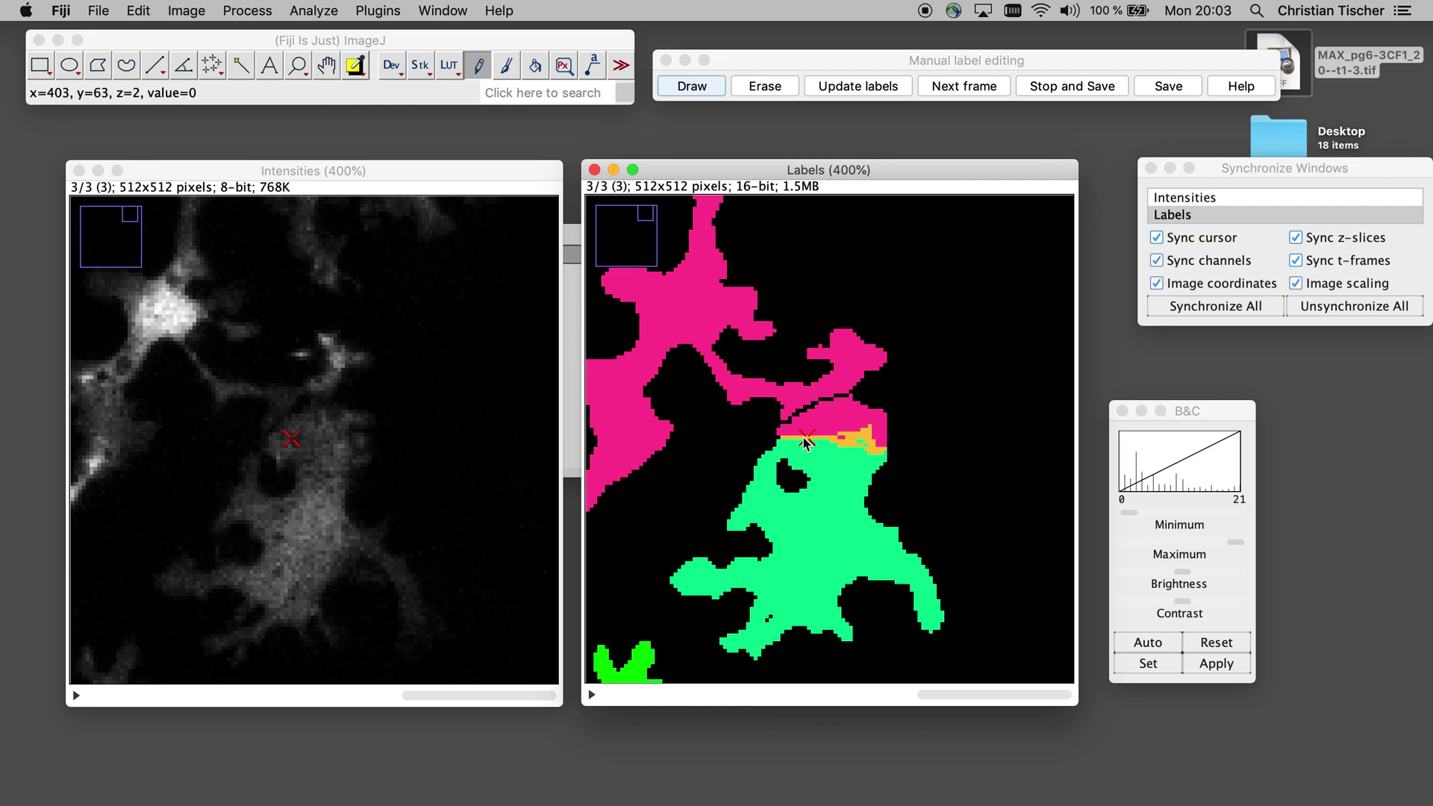
left_click(828, 87)
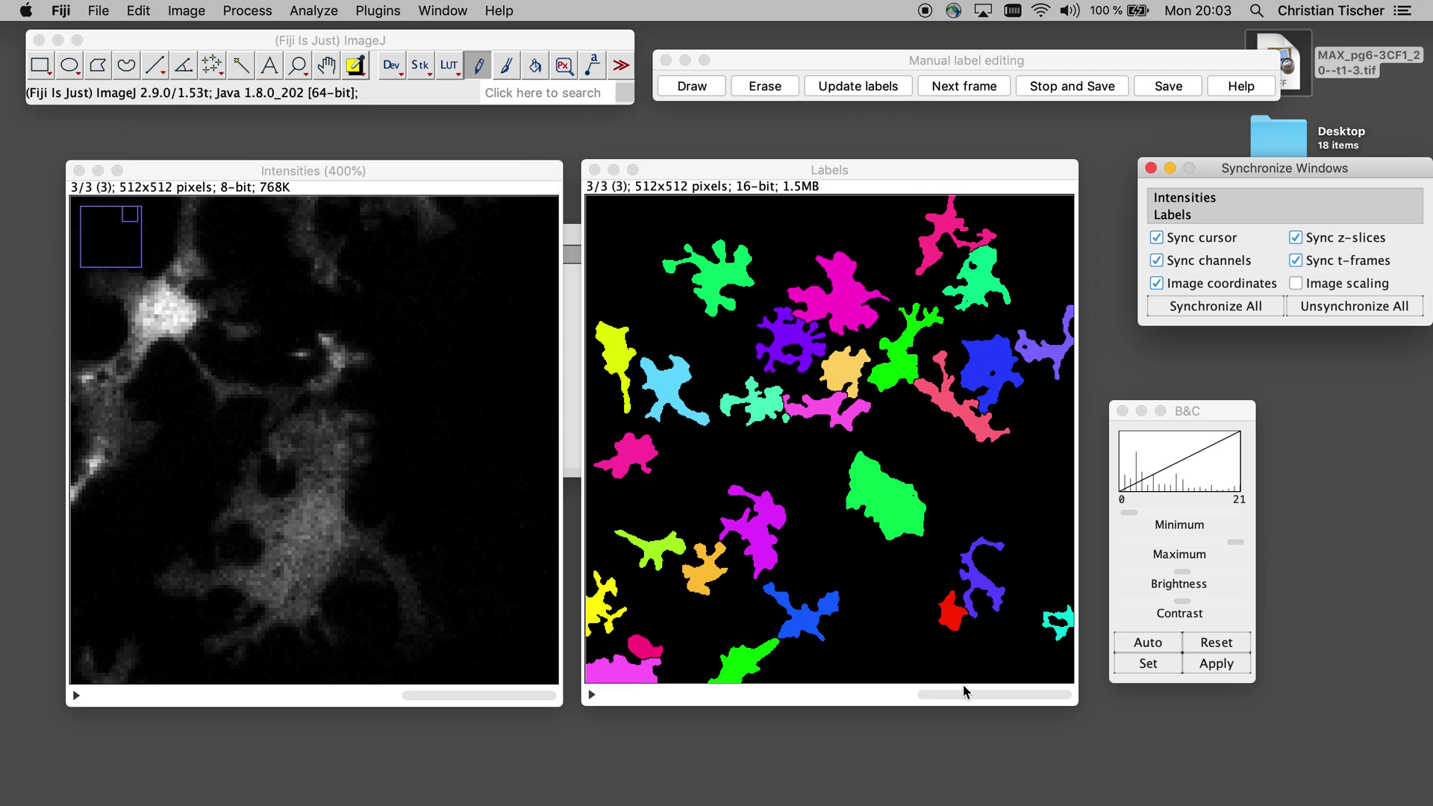
Finish label editing on the last frame, saving the masks as MAX_pg6-3CF1_20--t1-3-labelMasks.tif.
left_click(956, 95)
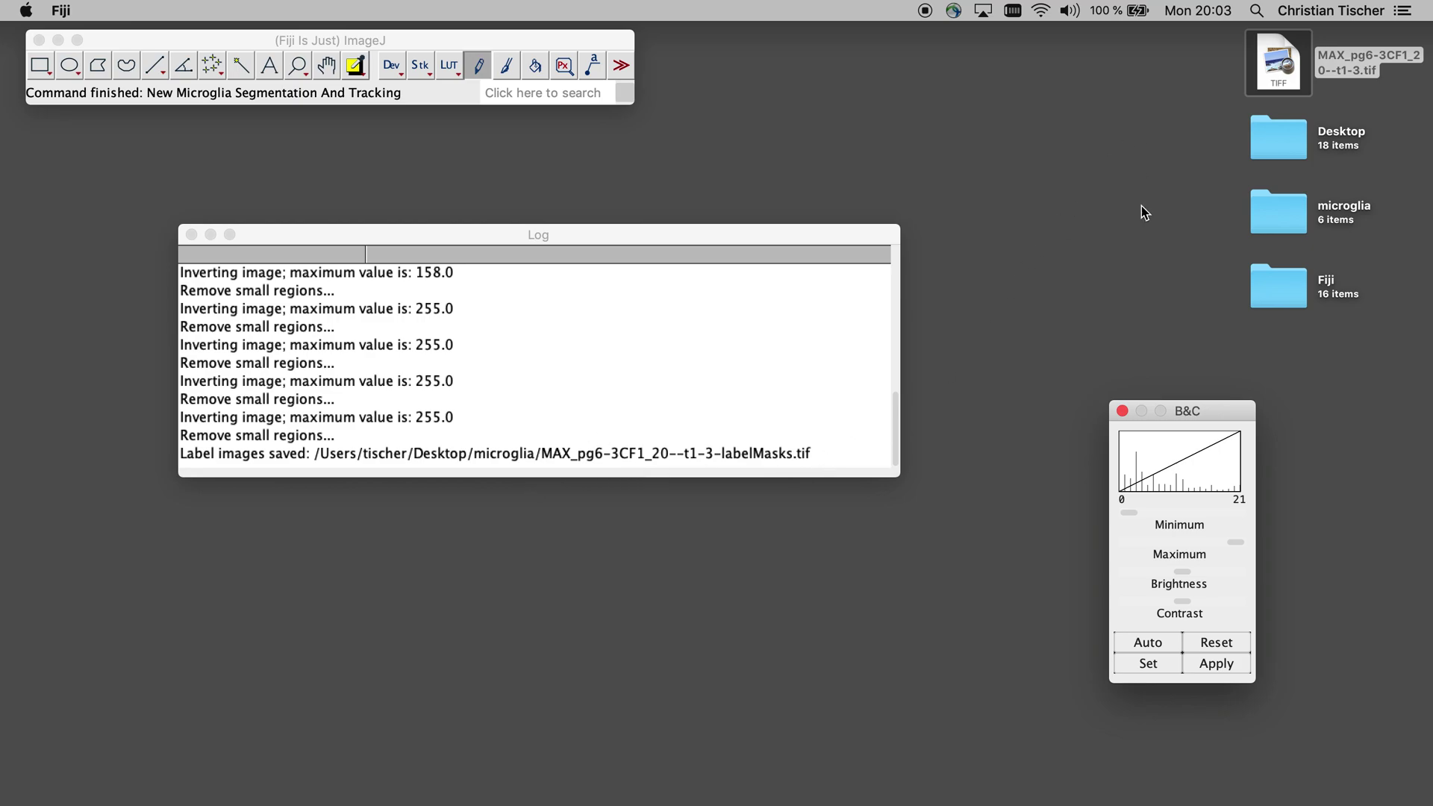
Open labelMasks.tif from Desktop/microglia in Fiji and view its third frame.
double_click(1278, 142)
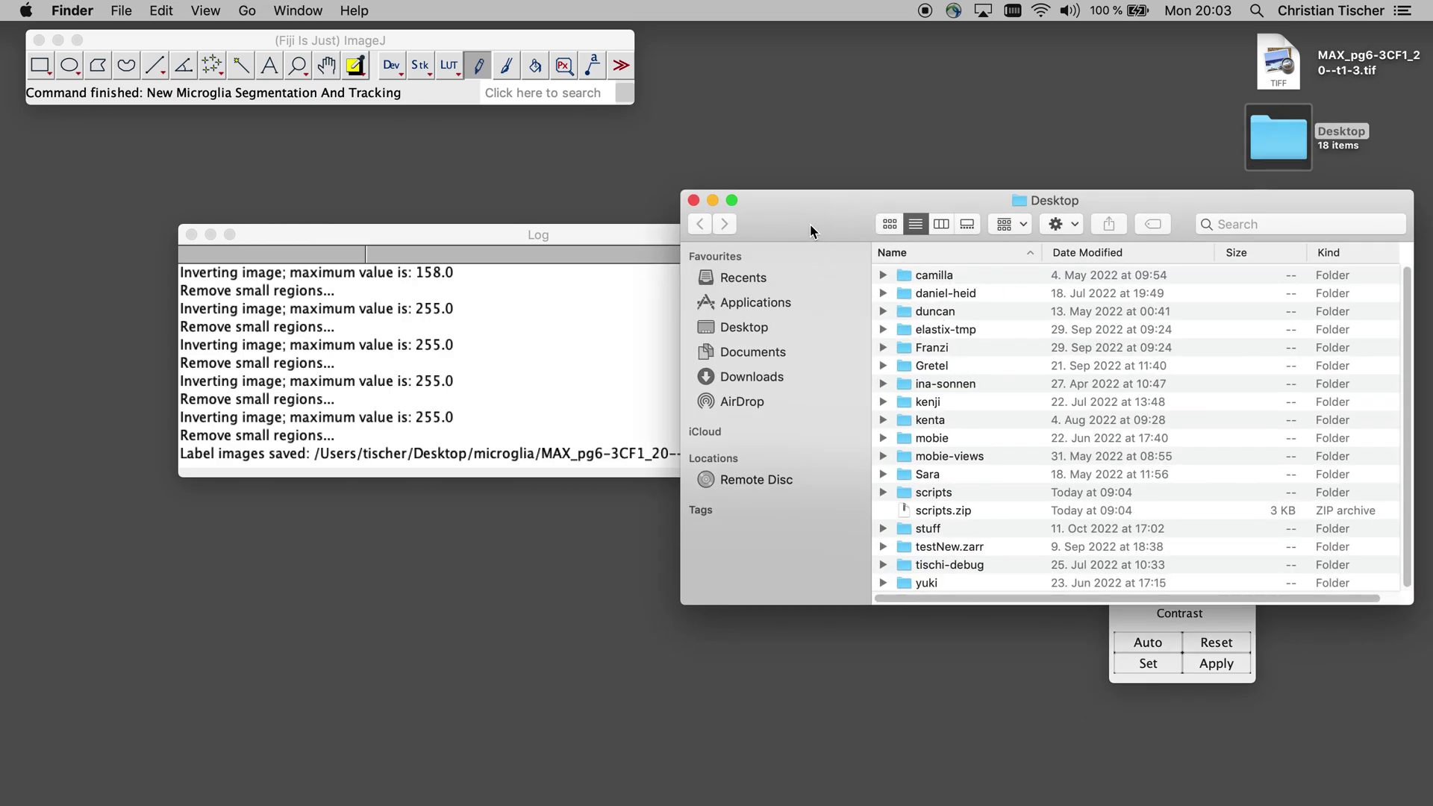
left_click(694, 200)
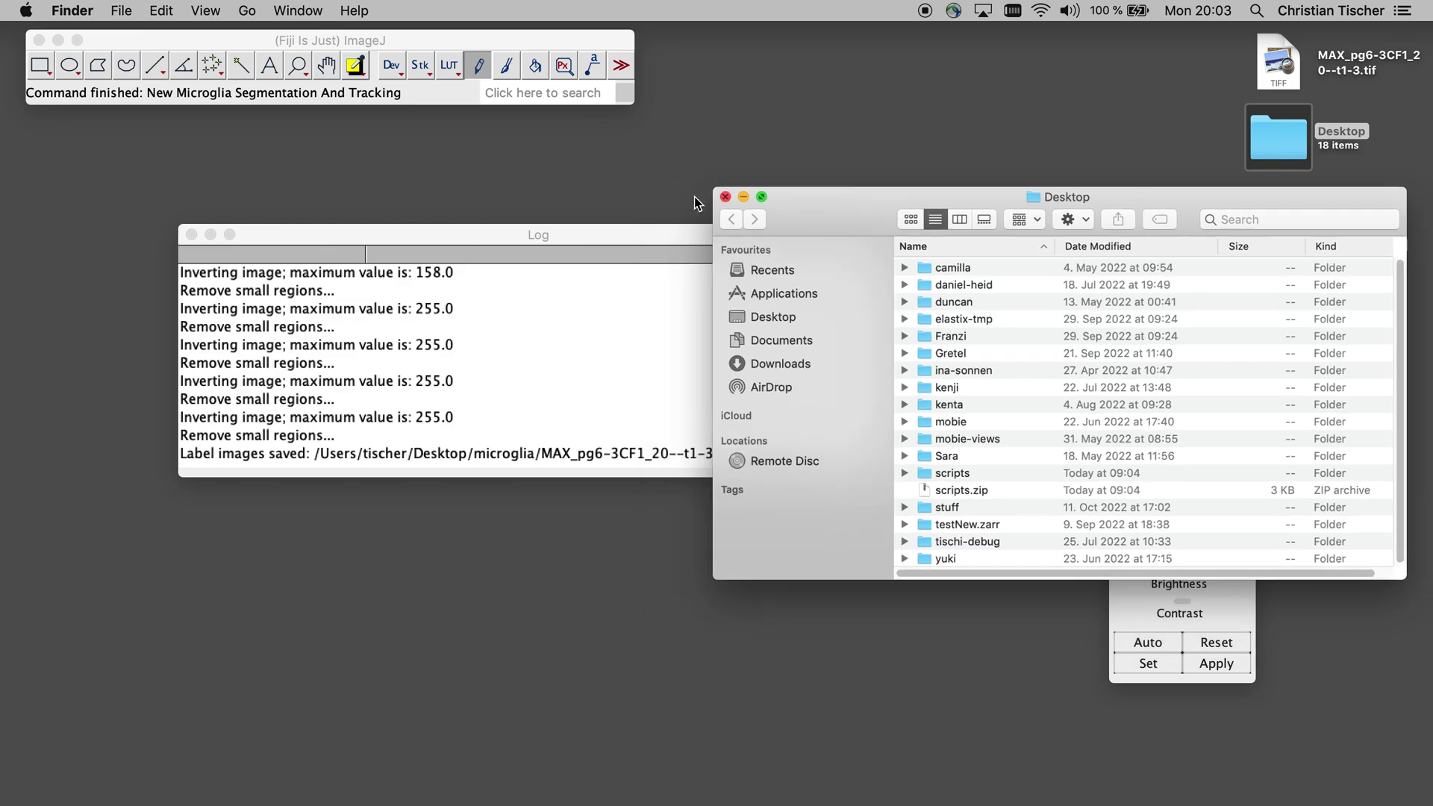
double_click(1274, 211)
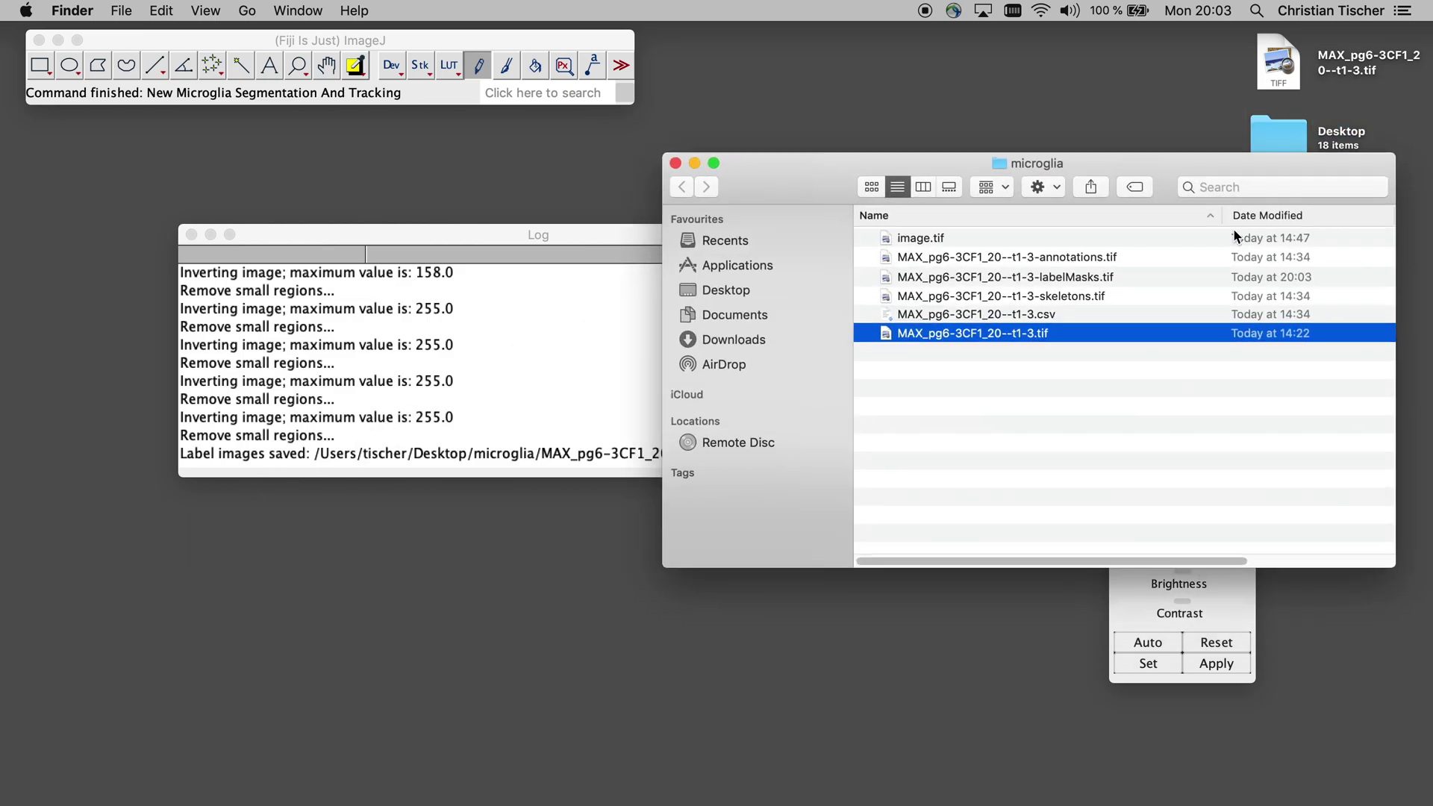
left_click(1063, 286)
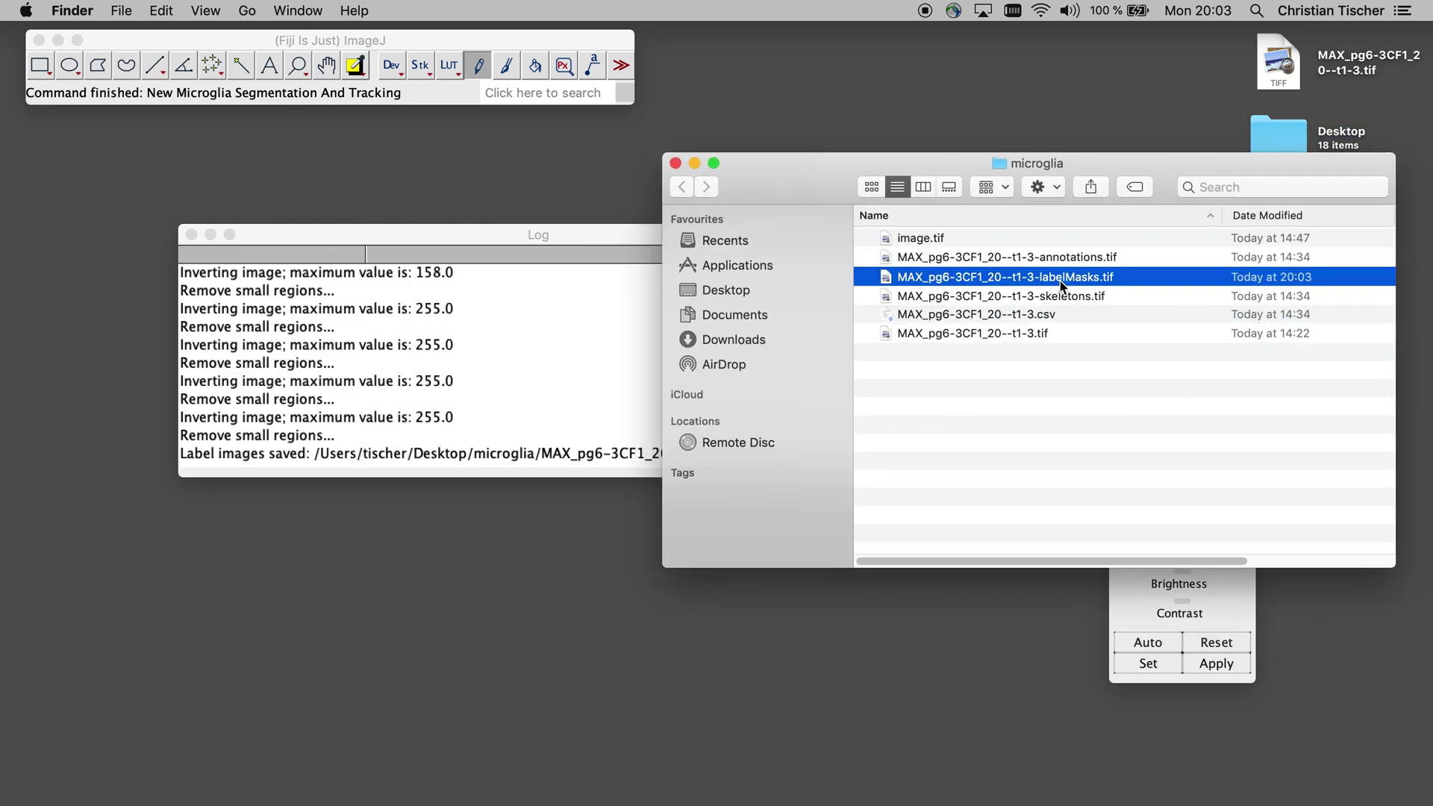
left_click_drag(974, 280, 537, 84)
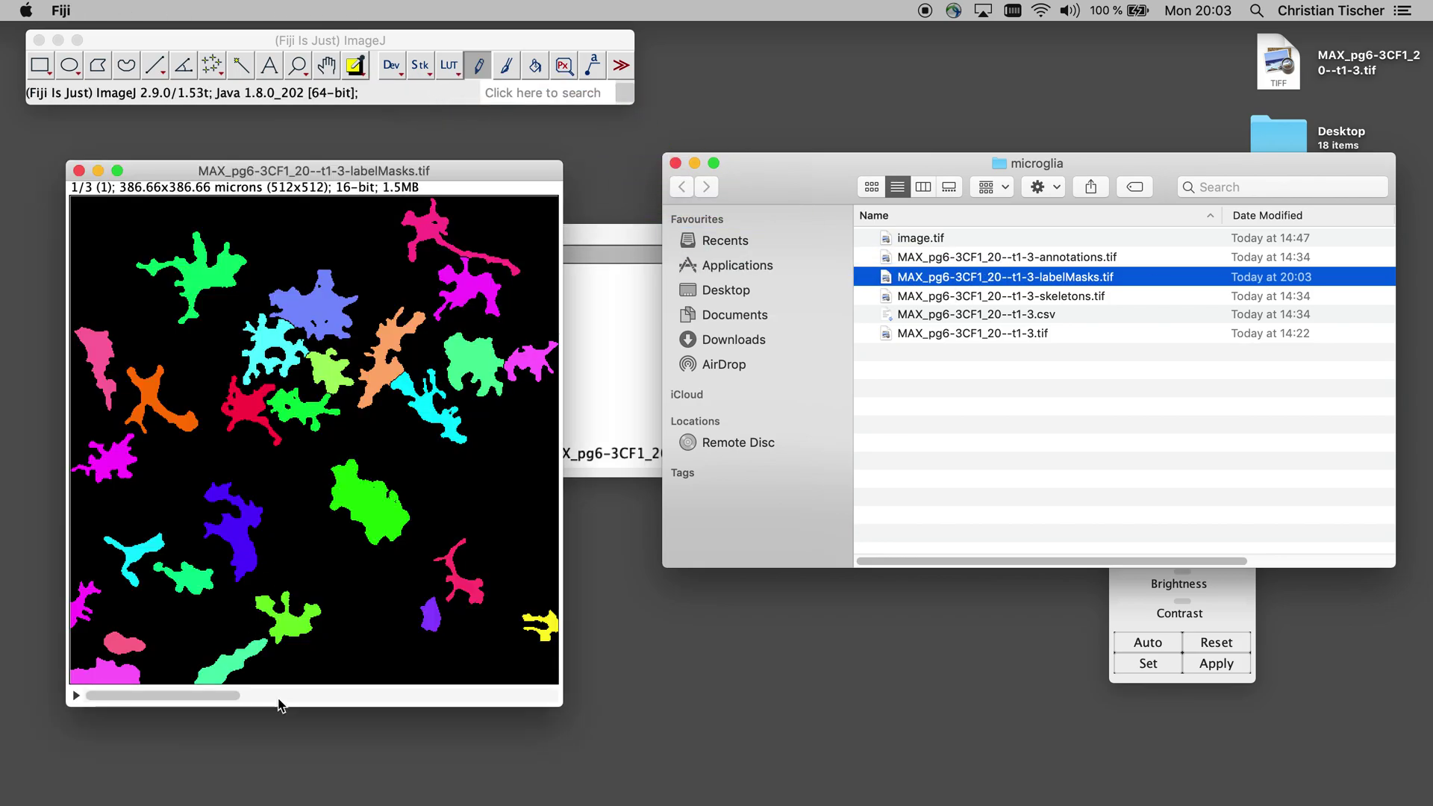
left_click(392, 696)
left_click(444, 702)
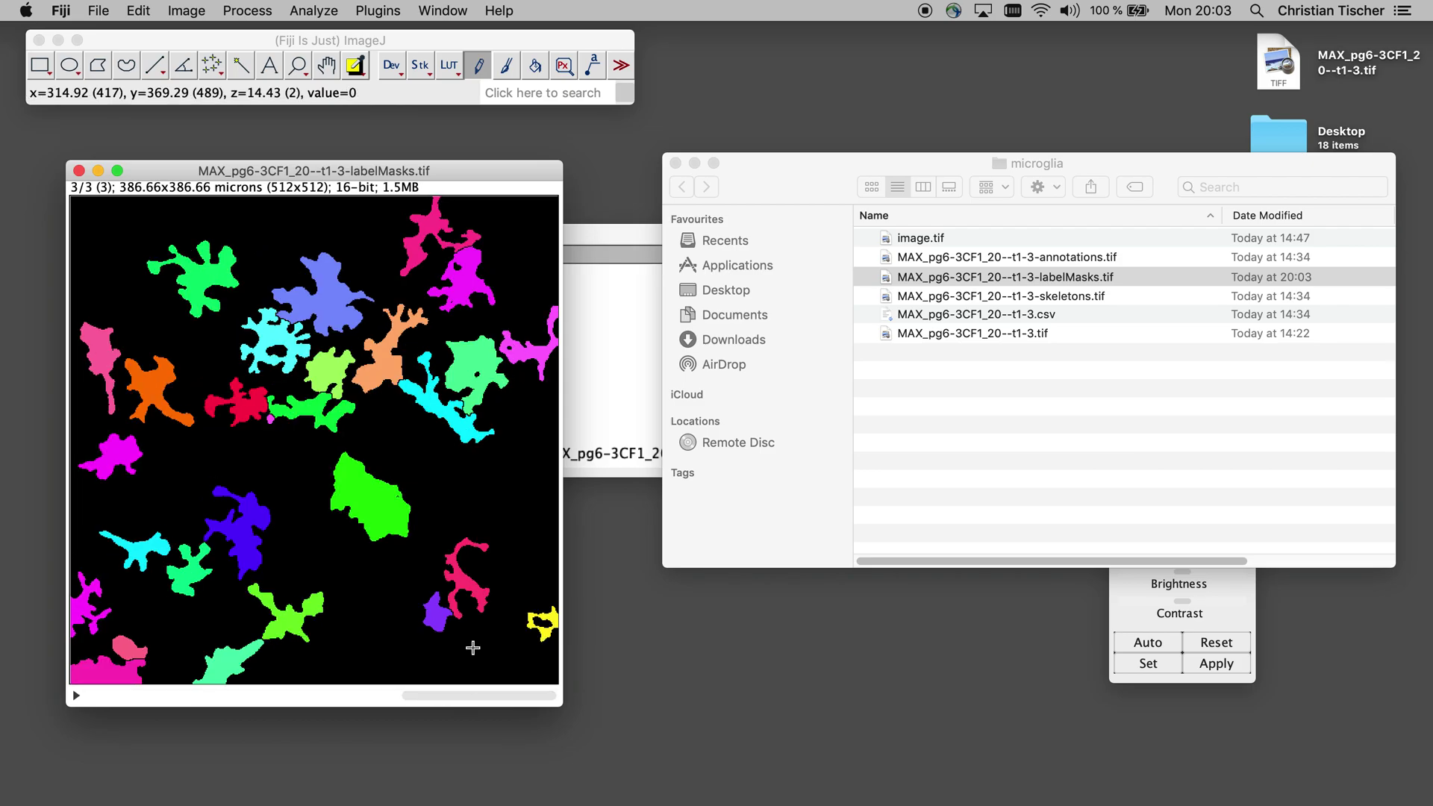